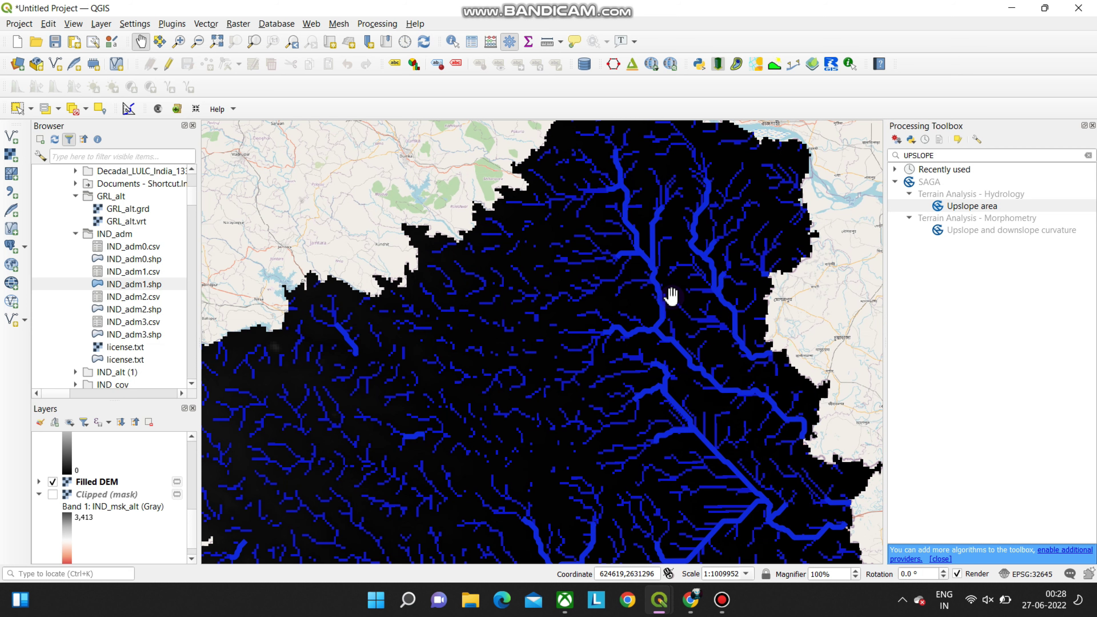
# Step: Examine the stream network over the filled DEM at close range and across the whole clipped region
pyautogui.scroll(-1, 561, 311)
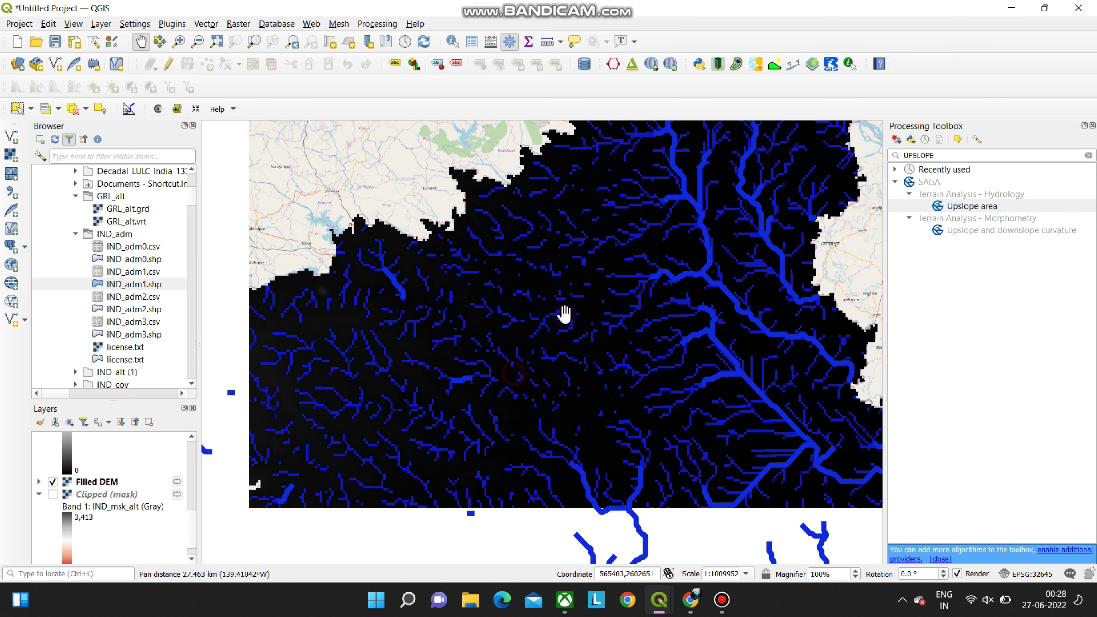
pyautogui.moveTo(591, 308); pyautogui.dragTo(530, 325)
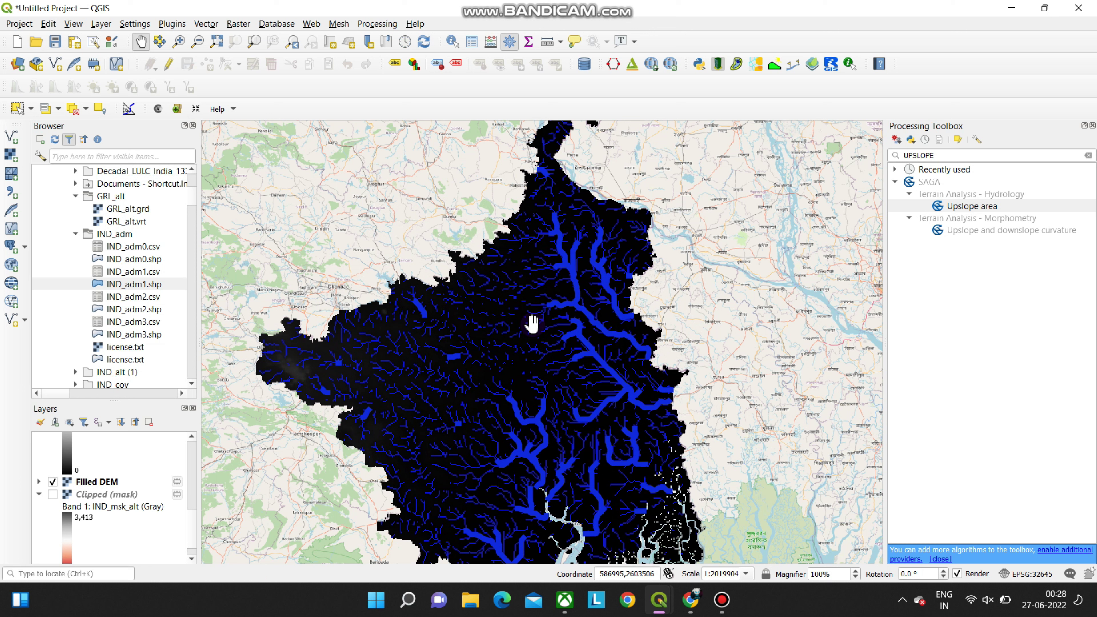
pyautogui.moveTo(544, 346); pyautogui.dragTo(581, 308)
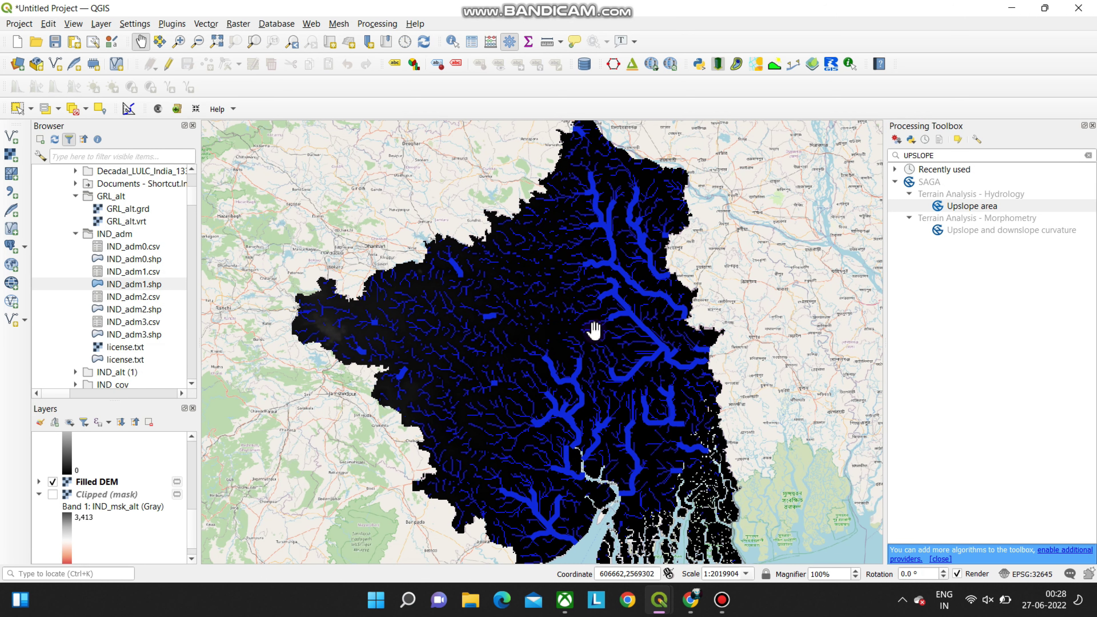
pyautogui.moveTo(590, 317); pyautogui.dragTo(561, 356)
pyautogui.moveTo(508, 420); pyautogui.dragTo(482, 461)
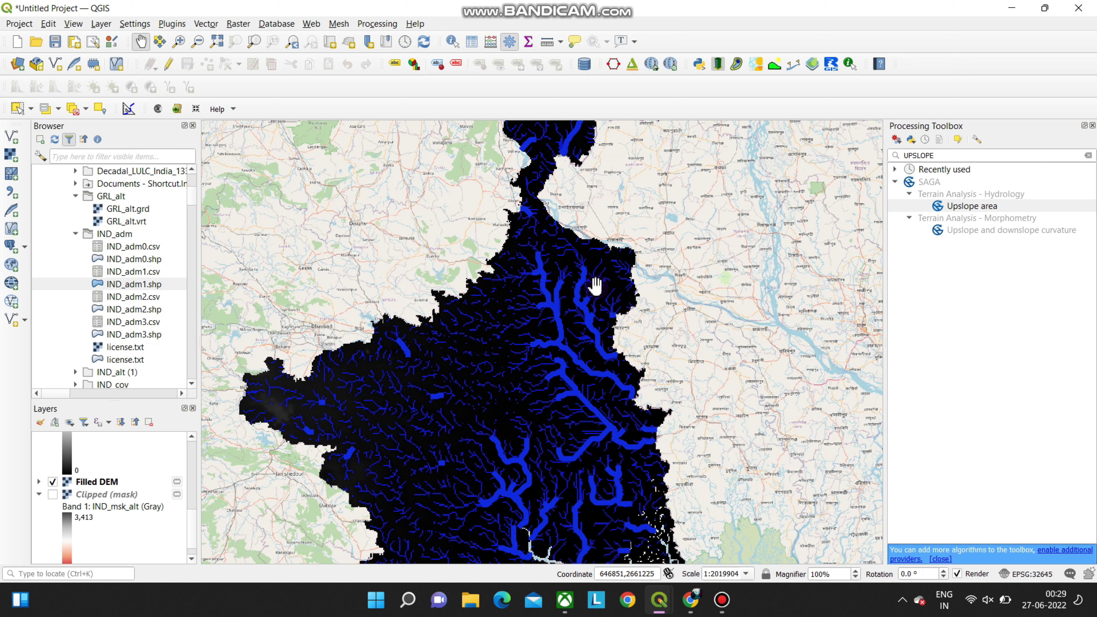
pyautogui.scroll(-2, 595, 285)
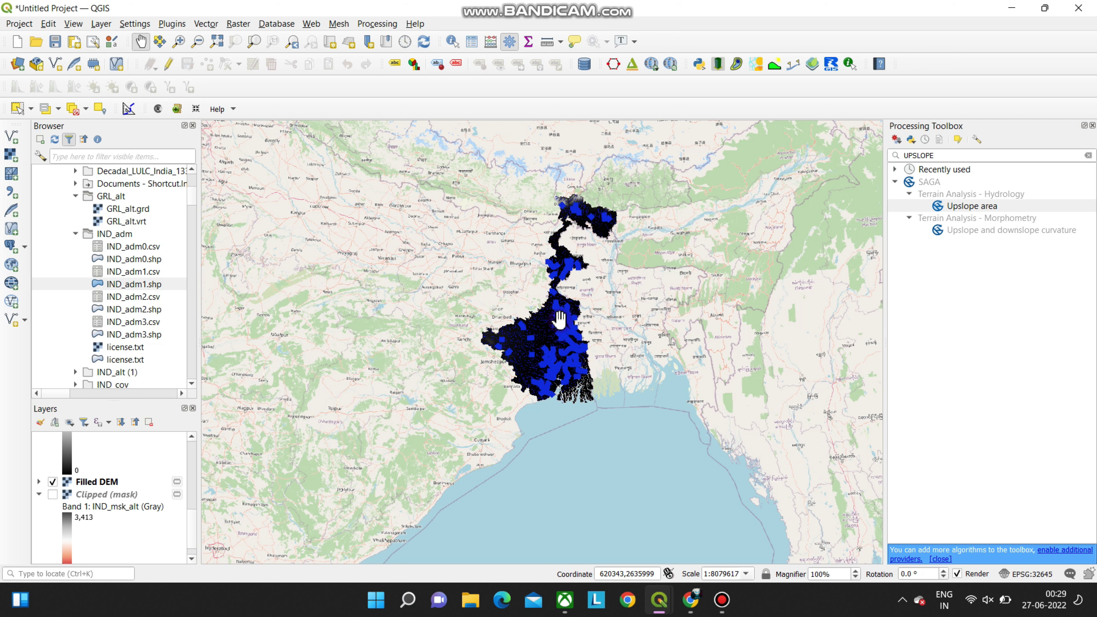
pyautogui.scroll(2, 560, 320)
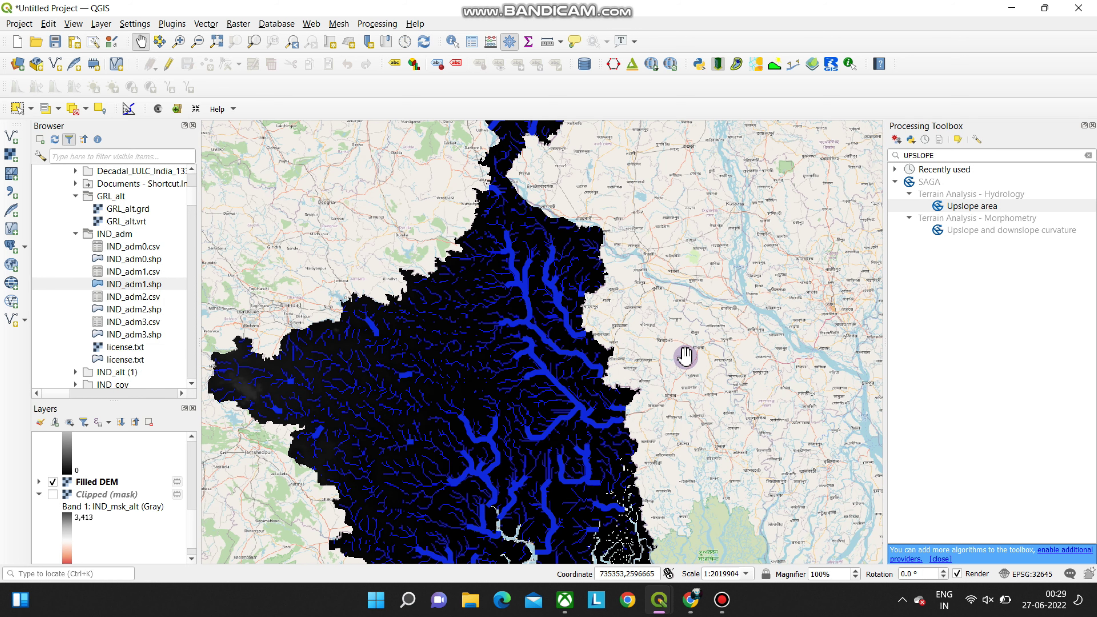
# Step: Switch to Chrome, open the USGS EarthExplorer site from the search results and look over its map
pyautogui.click(694, 610)
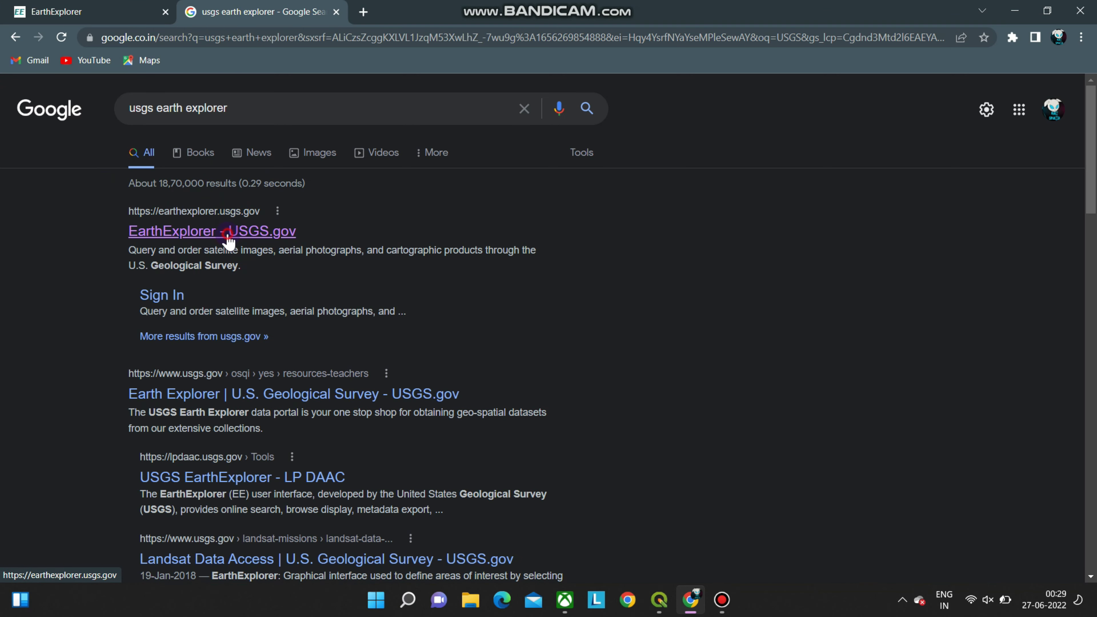
pyautogui.click(227, 236)
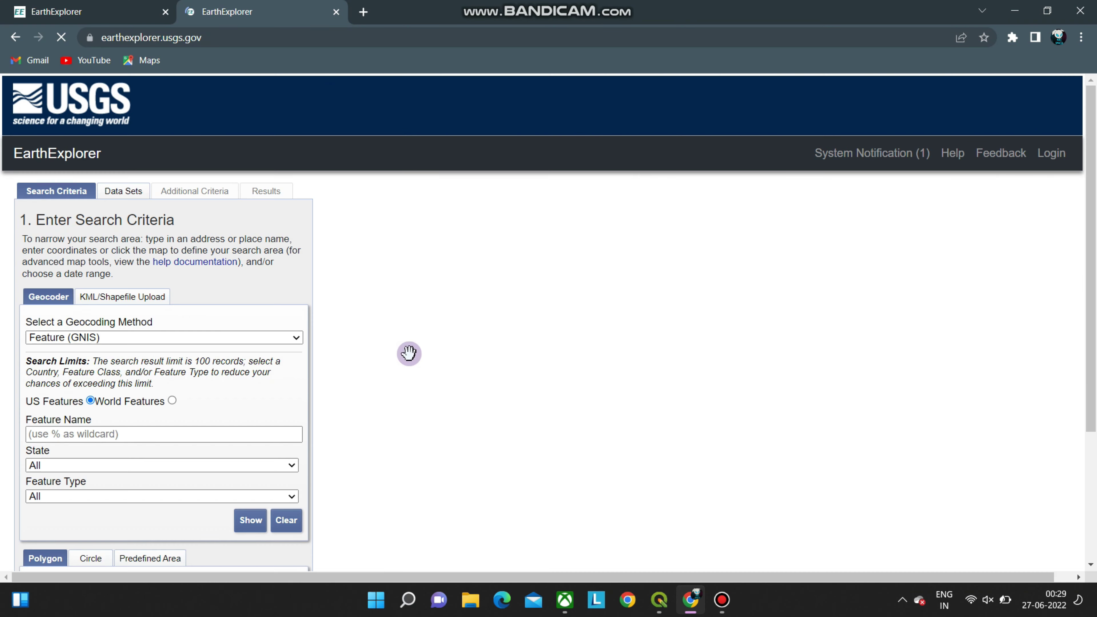
pyautogui.scroll(-3, 546, 304)
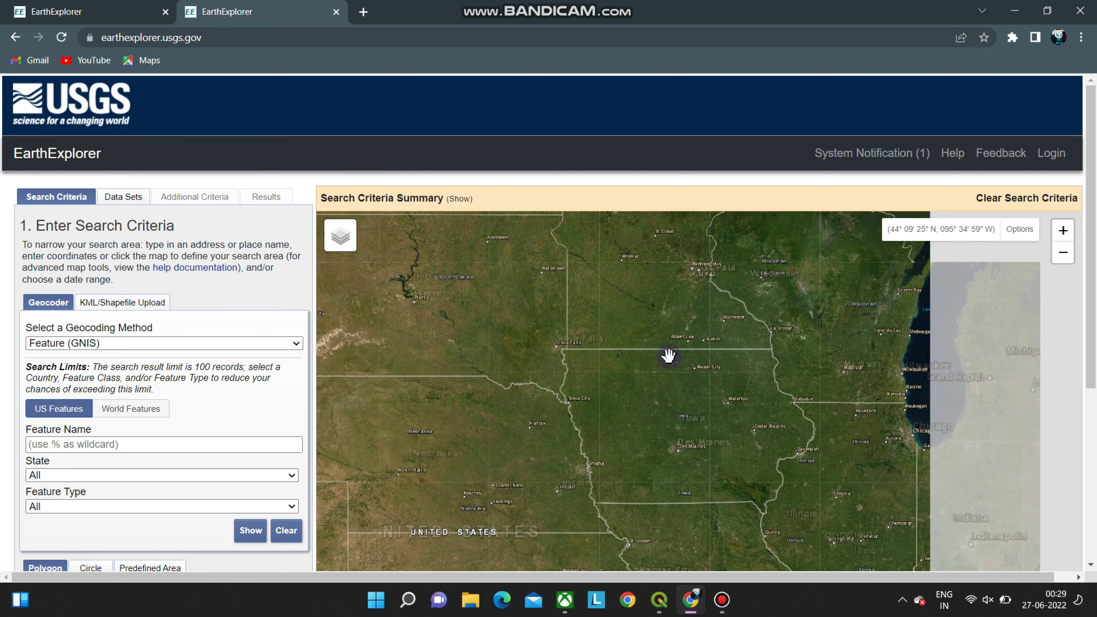
pyautogui.moveTo(582, 380); pyautogui.dragTo(581, 378)
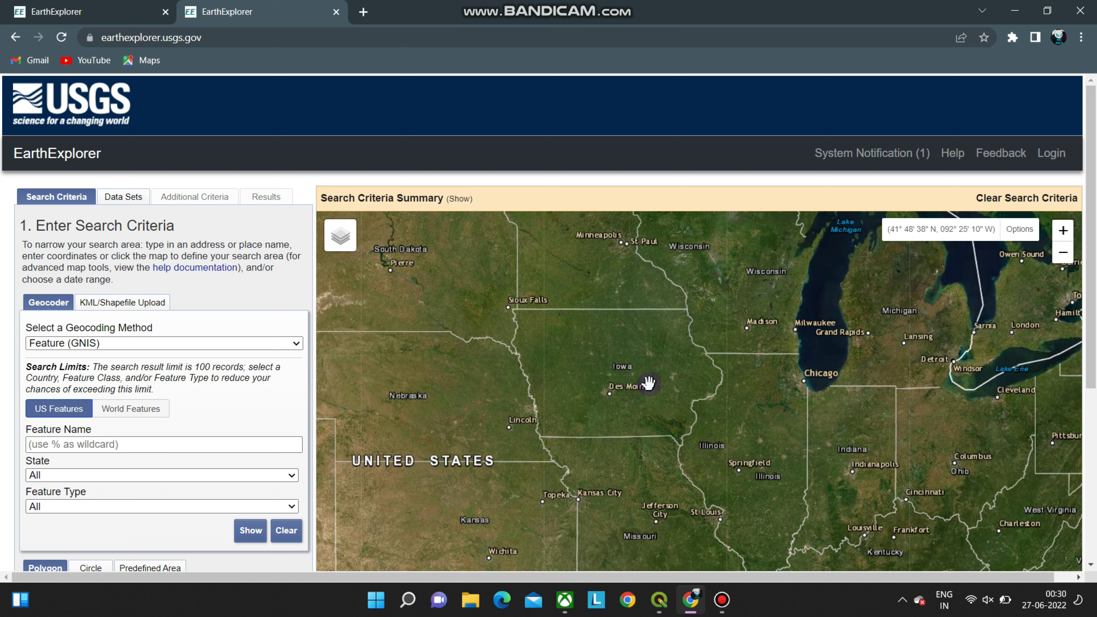
pyautogui.scroll(-1, 673, 365)
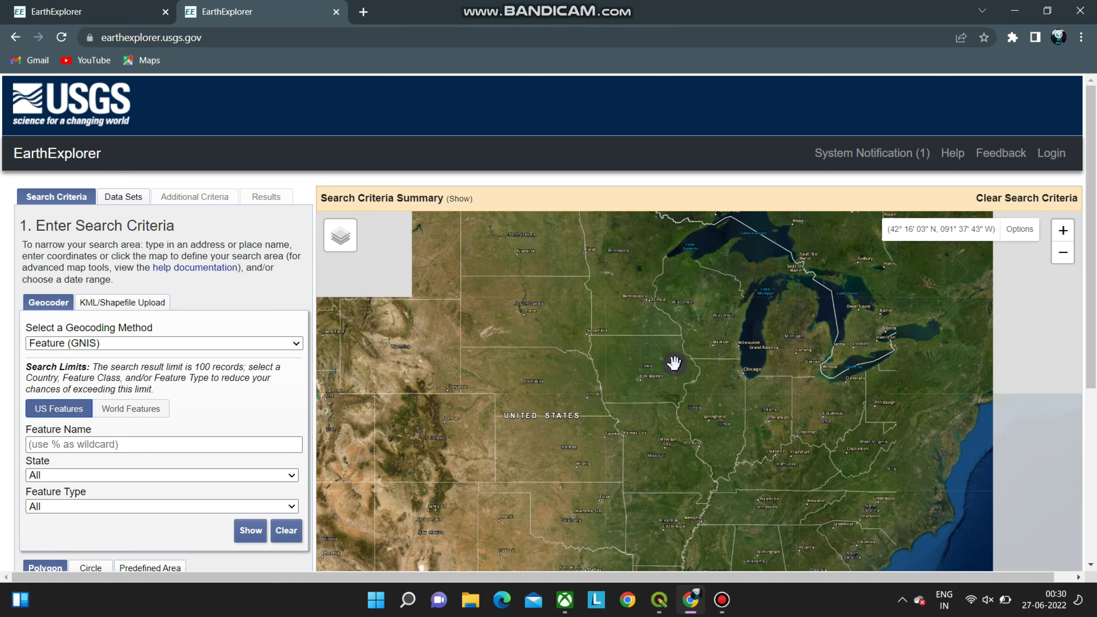
pyautogui.moveTo(752, 384); pyautogui.dragTo(681, 407)
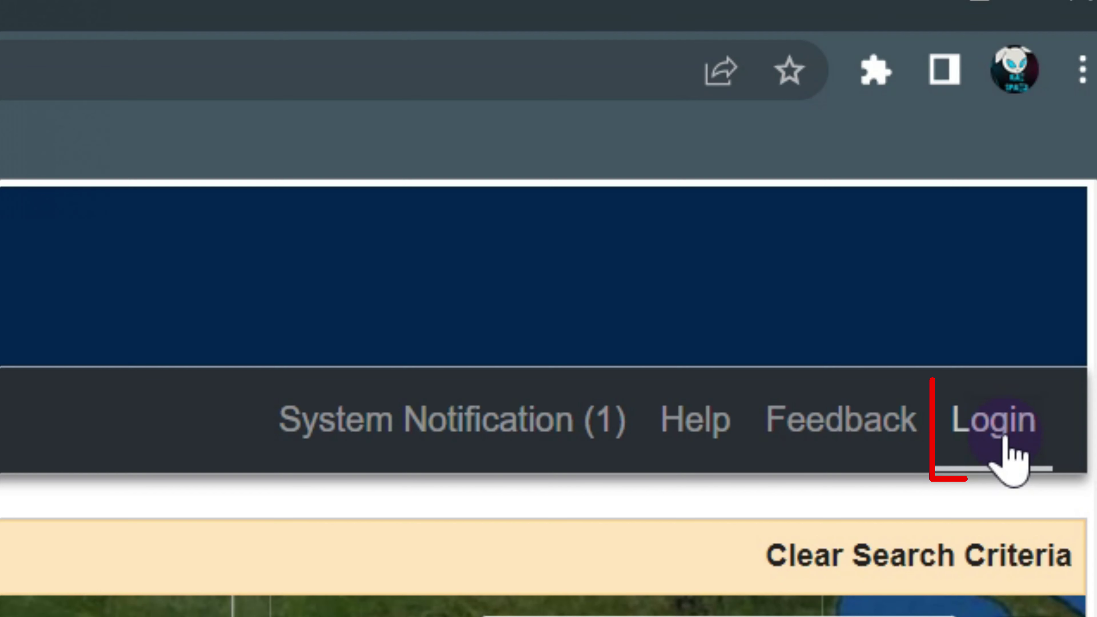
# Step: Go to the EarthExplorer login page and start creating a new account
pyautogui.click(1052, 159)
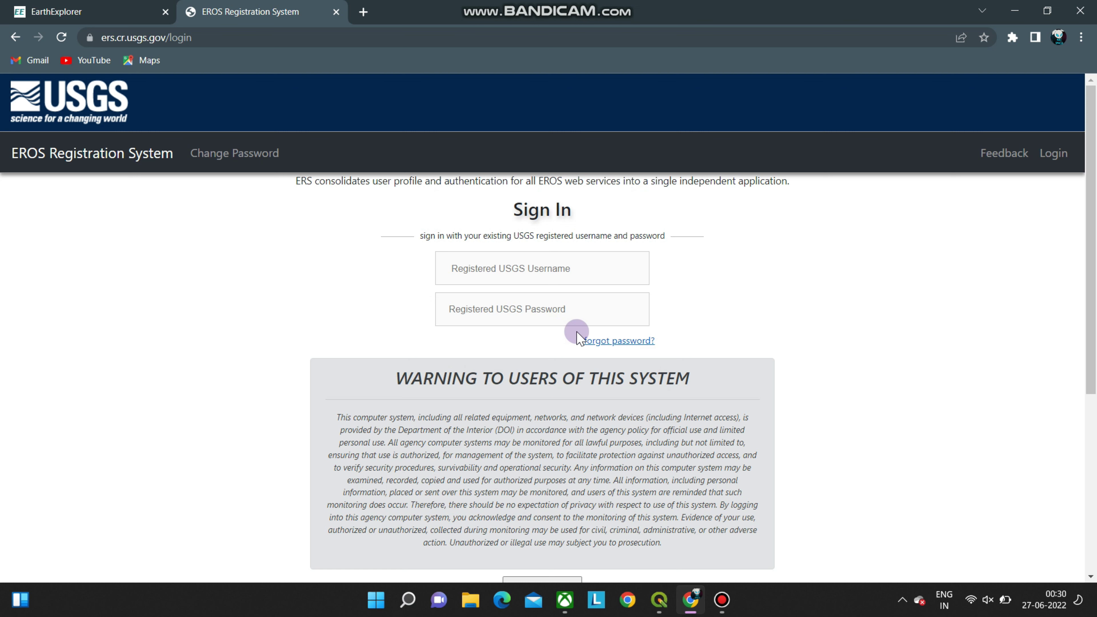
pyautogui.scroll(-3, 826, 338)
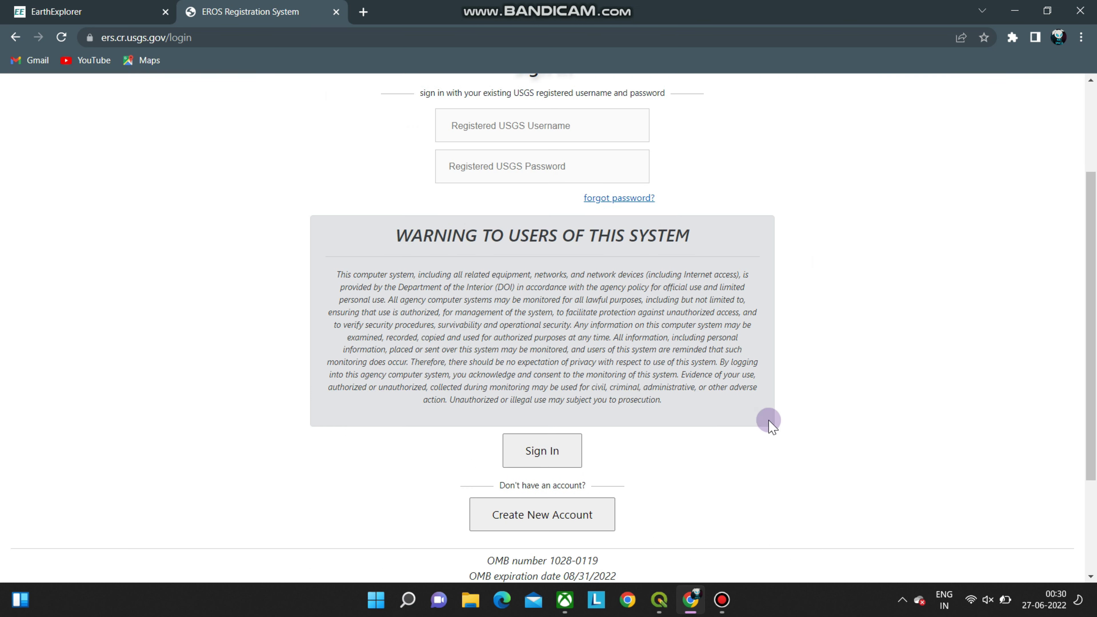
pyautogui.click(551, 516)
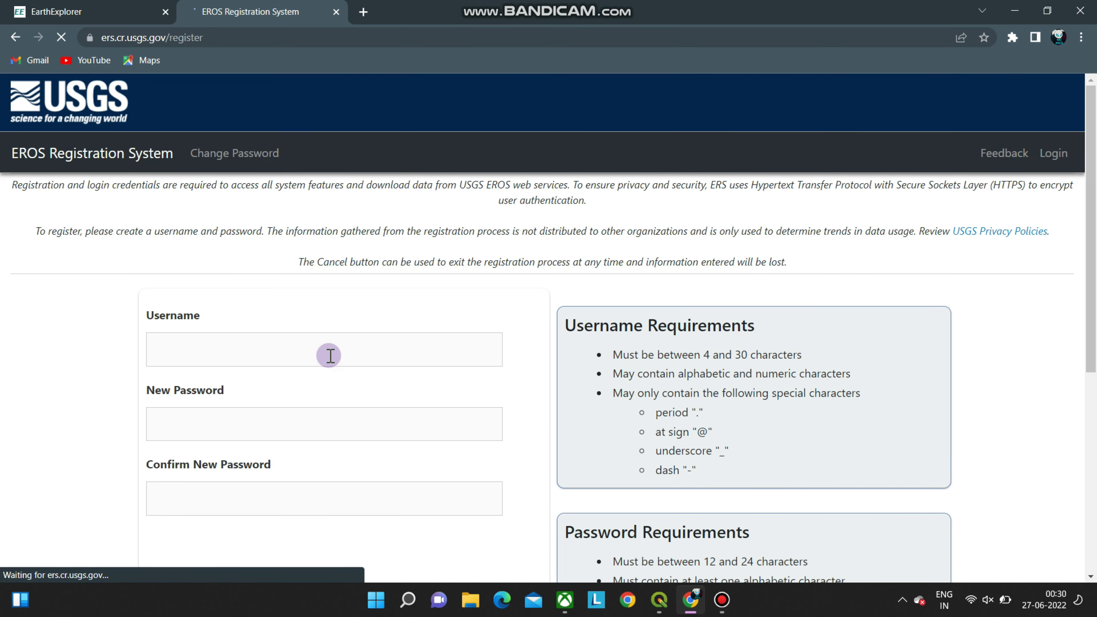
# Step: Review the registration form's requirements and enter the account username
pyautogui.scroll(-4, 411, 404)
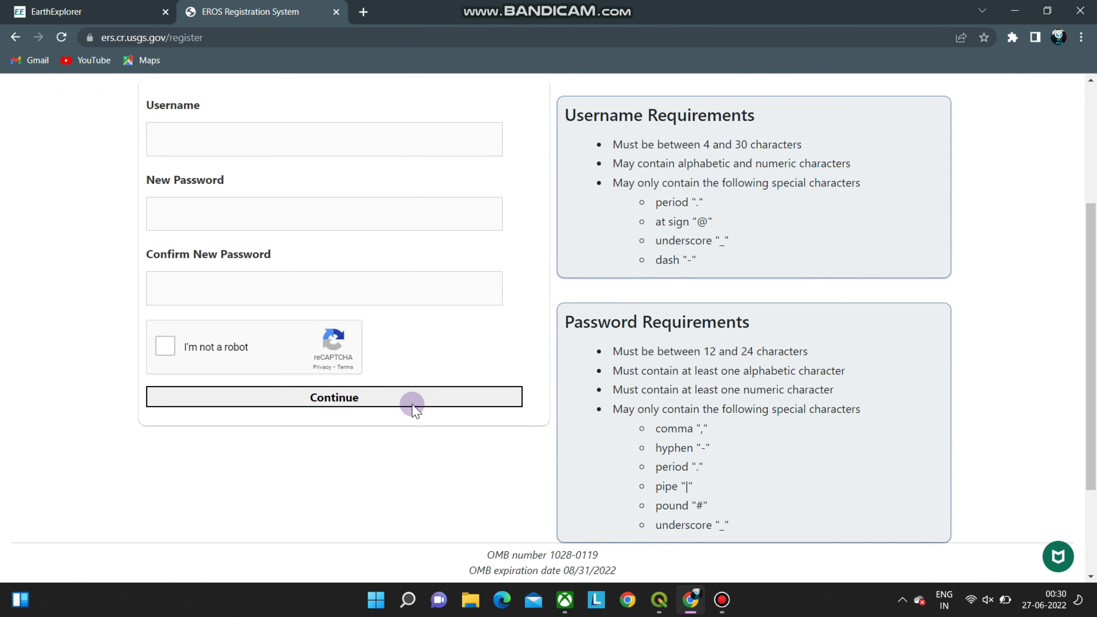
pyautogui.scroll(4, 412, 404)
pyautogui.click(228, 353)
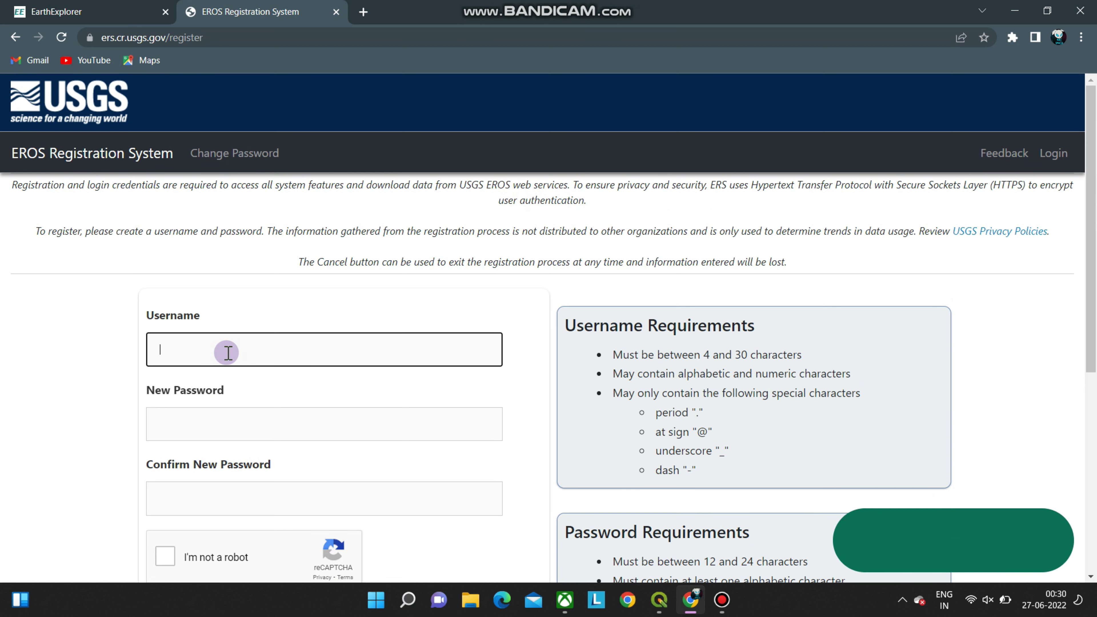
pyautogui.write('RAW')
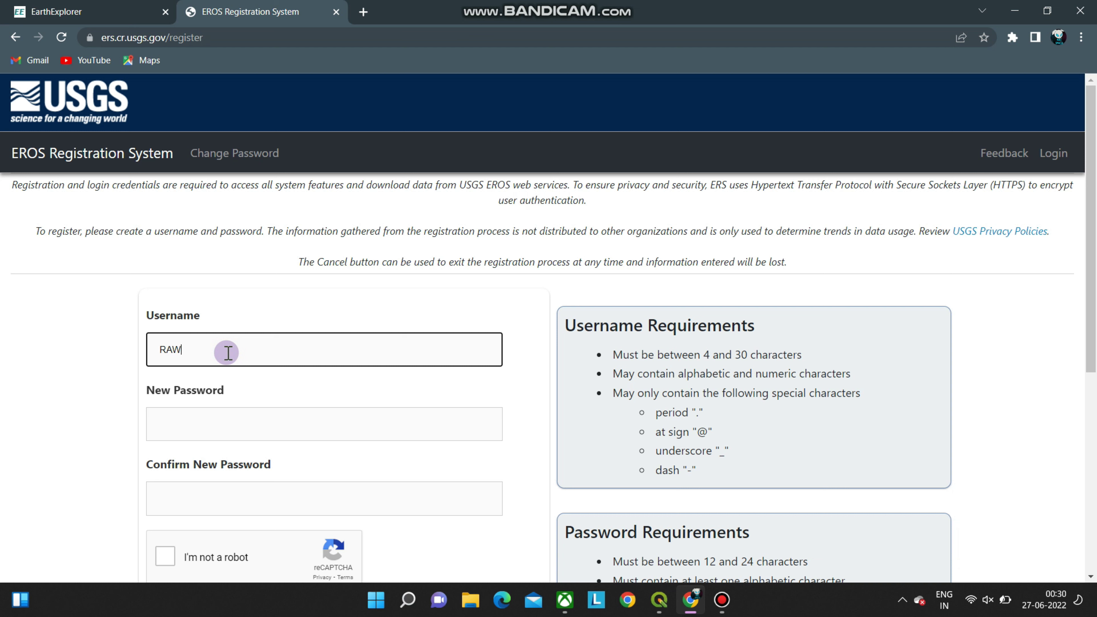
pyautogui.write('@05')
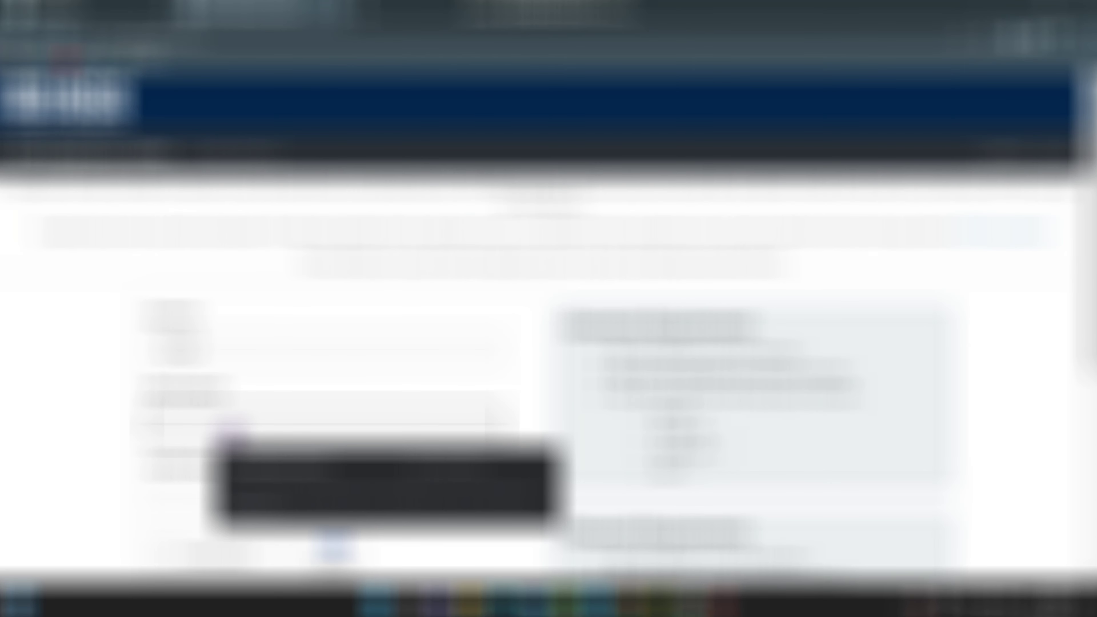
# Step: Fill in the new password and its confirmation, and submit the credentials with the reCAPTCHA check completed
pyautogui.click(412, 474)
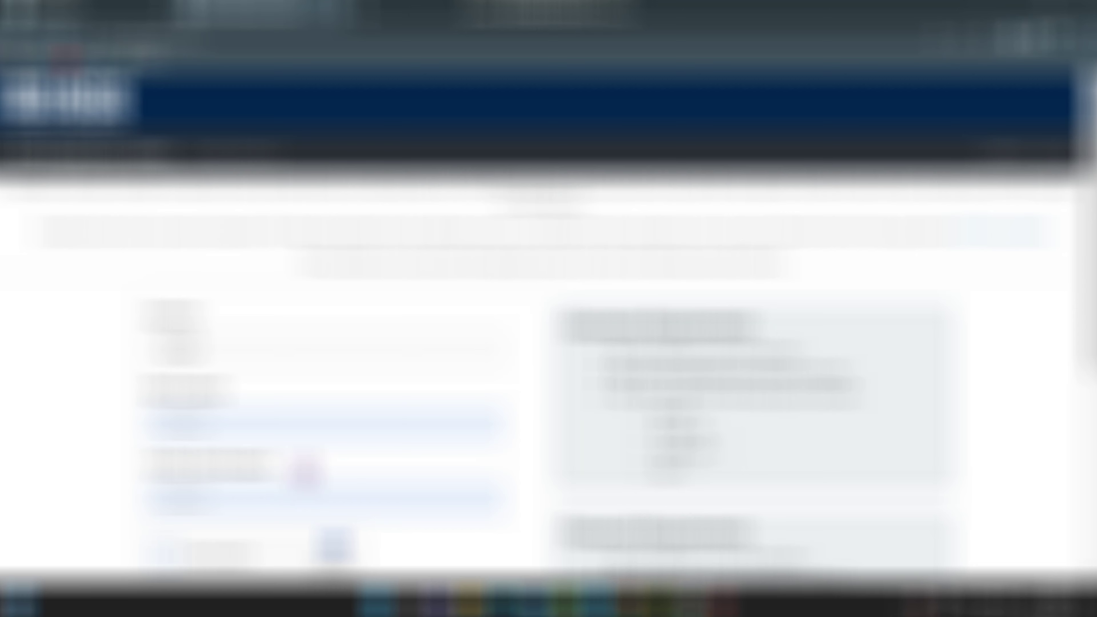
pyautogui.moveTo(217, 501); pyautogui.dragTo(135, 498)
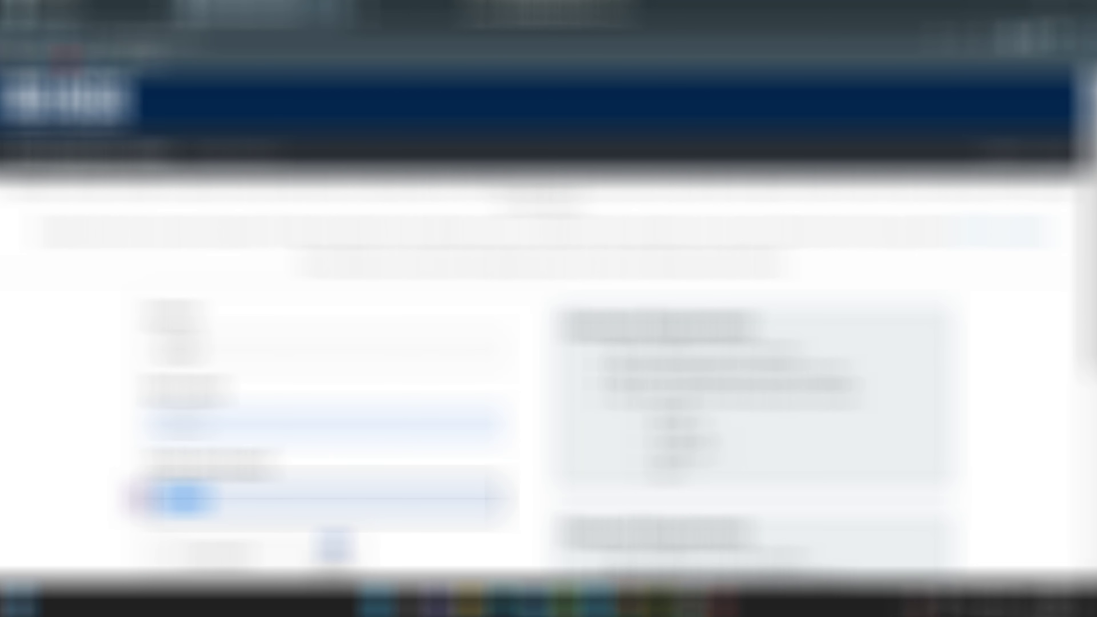
pyautogui.press('BackSpace')
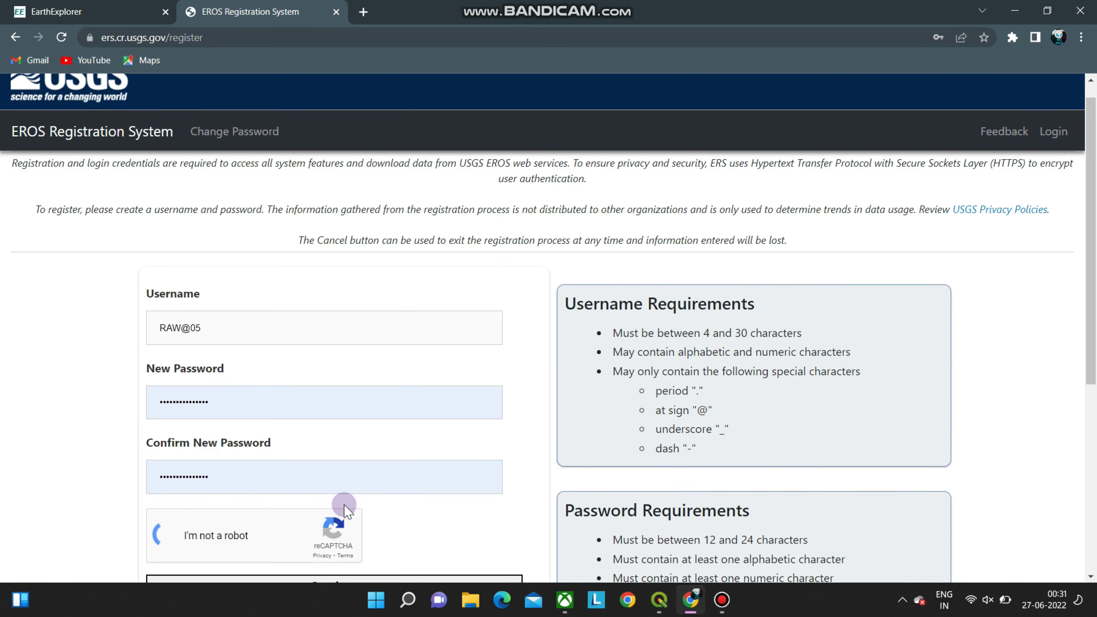
pyautogui.scroll(-4, 302, 476)
pyautogui.click(341, 401)
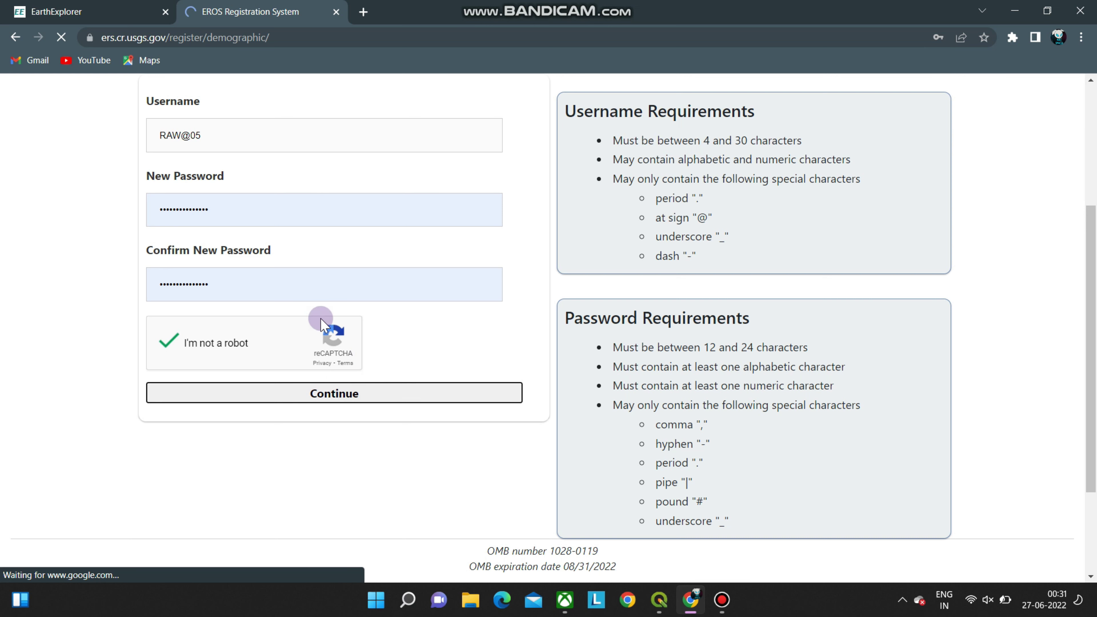
# Step: Set the work sector to Private Business and answer No to working on behalf of a U.S. Federal Agency
pyautogui.scroll(-10, 493, 381)
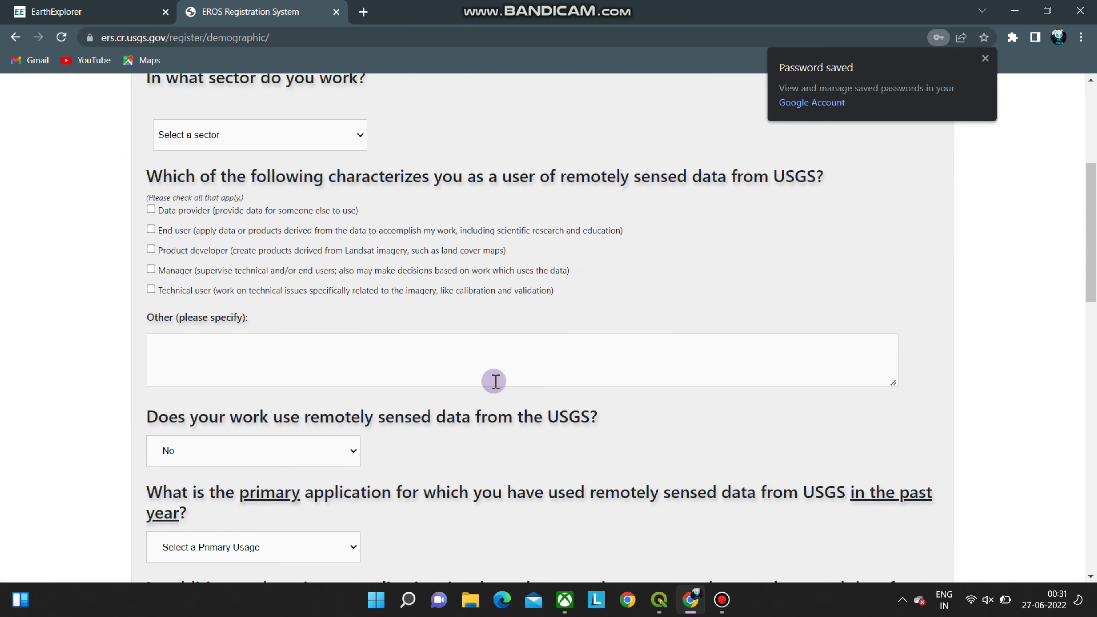
pyautogui.scroll(-5, 492, 380)
pyautogui.scroll(14, 453, 365)
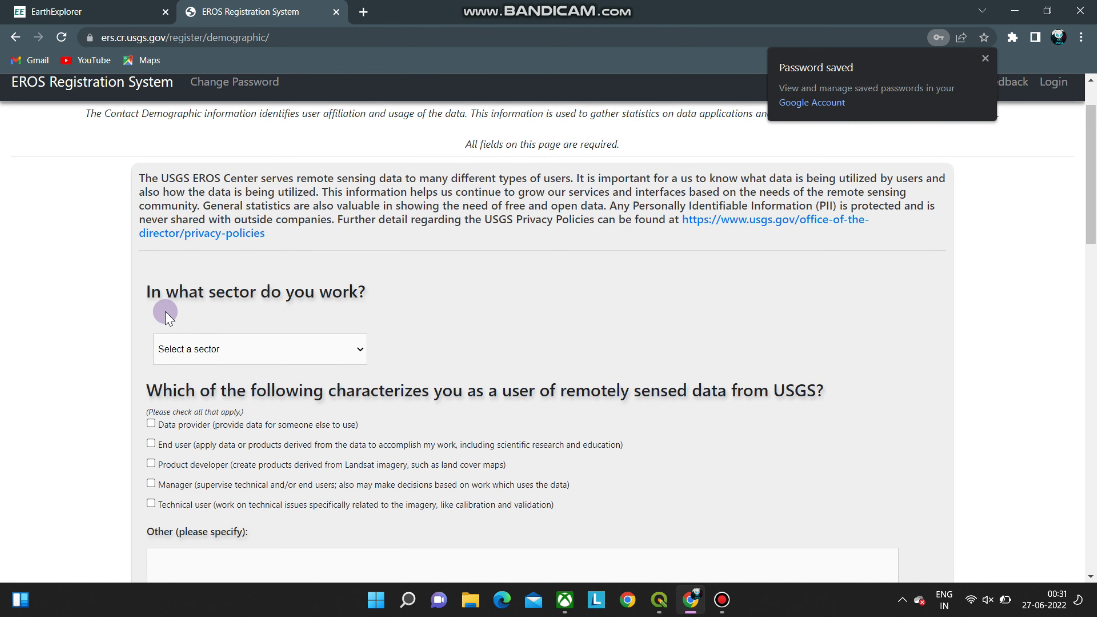
pyautogui.click(319, 346)
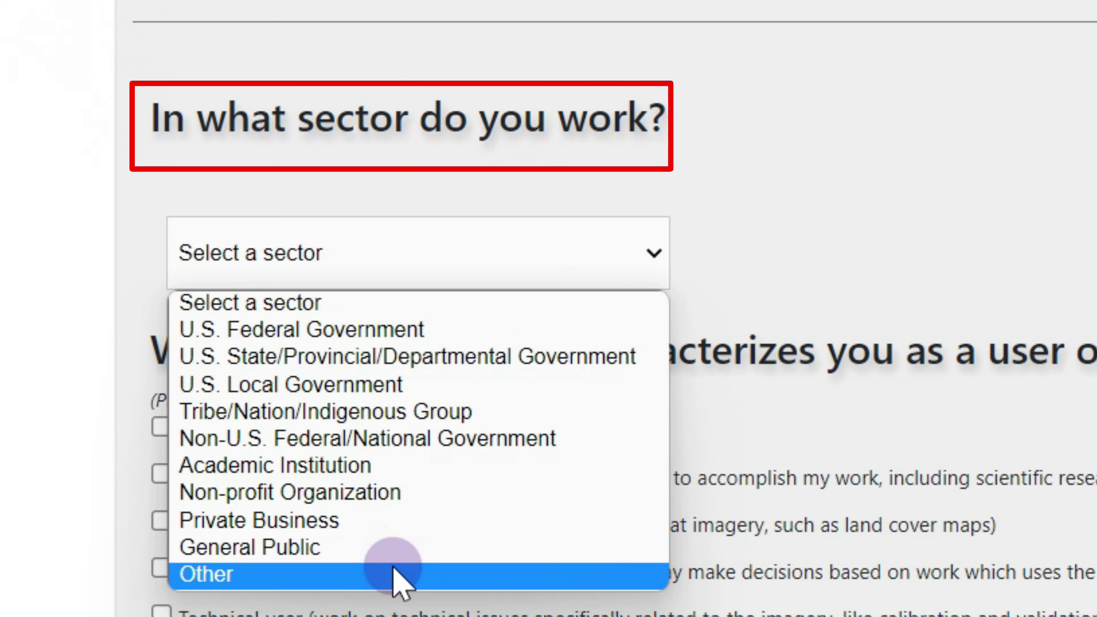
pyautogui.click(386, 521)
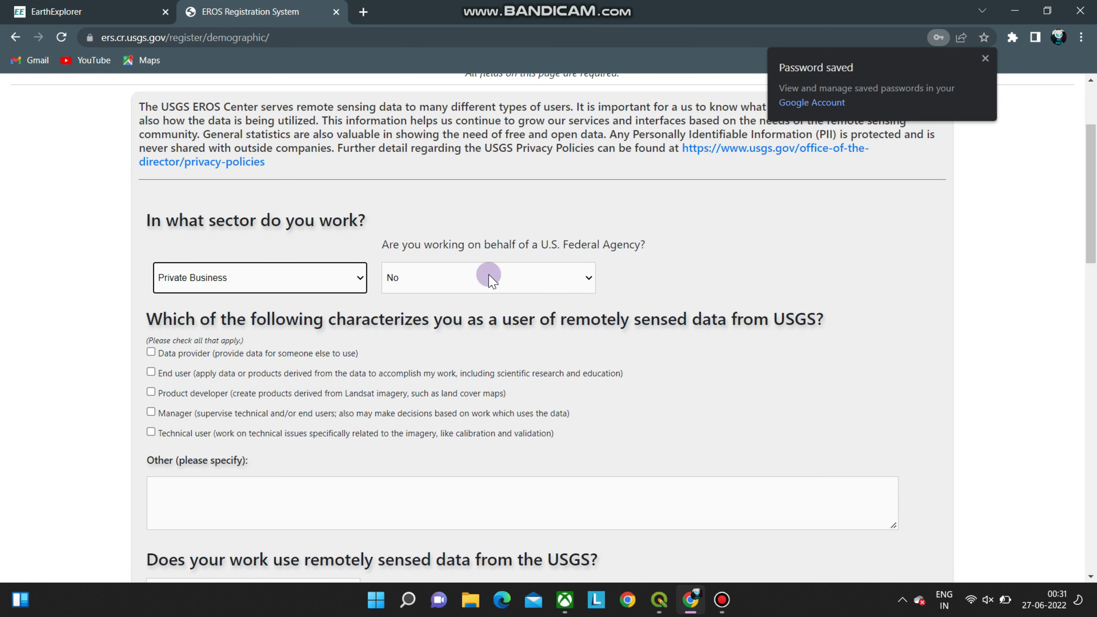
pyautogui.click(492, 280)
pyautogui.click(454, 302)
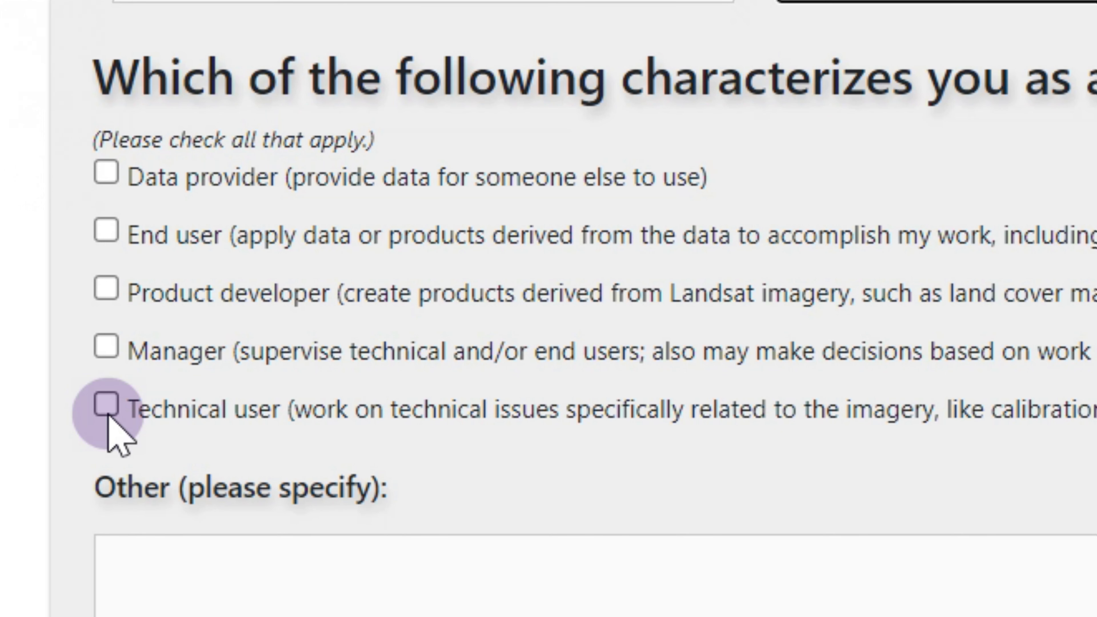
# Step: Mark Technical user as the user type and answer Yes to using remotely sensed data from the USGS
pyautogui.click(107, 415)
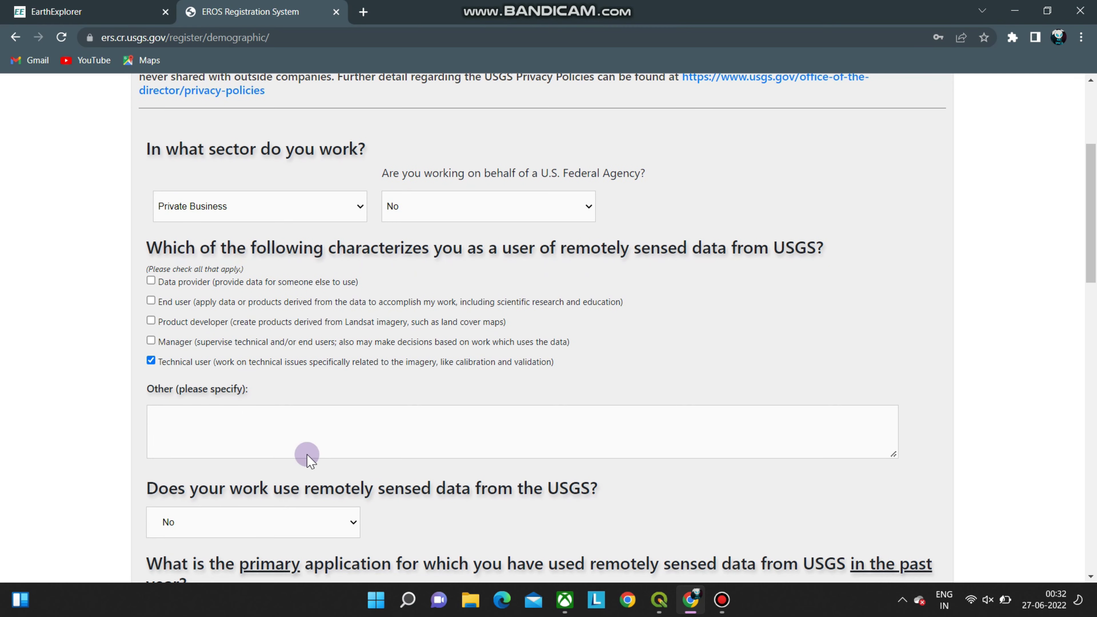
pyautogui.scroll(-3, 288, 519)
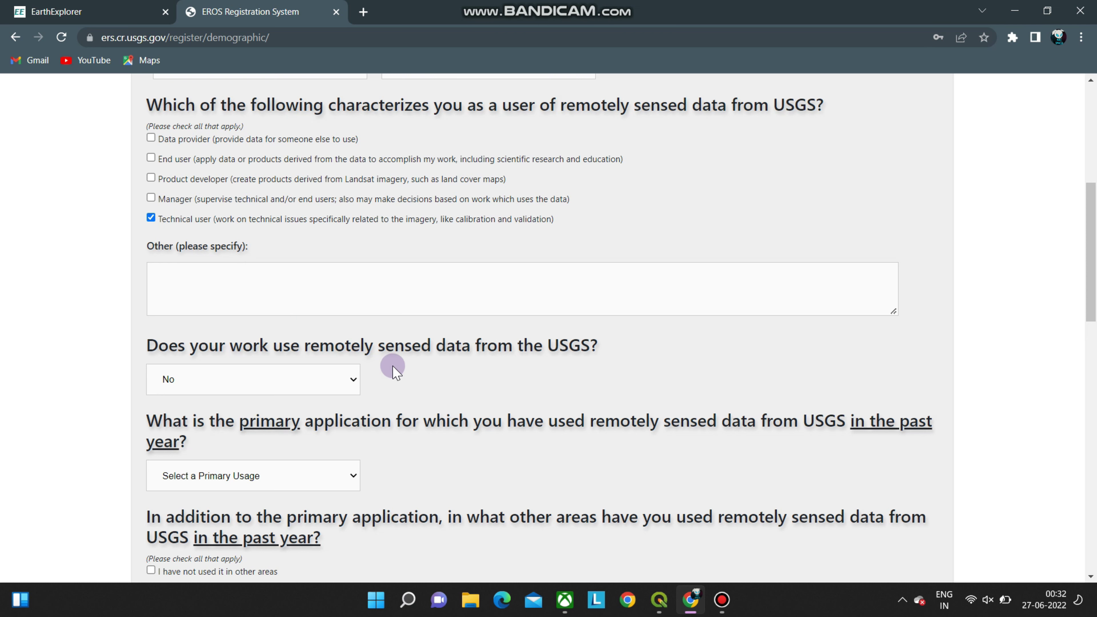
pyautogui.scroll(-1, 465, 377)
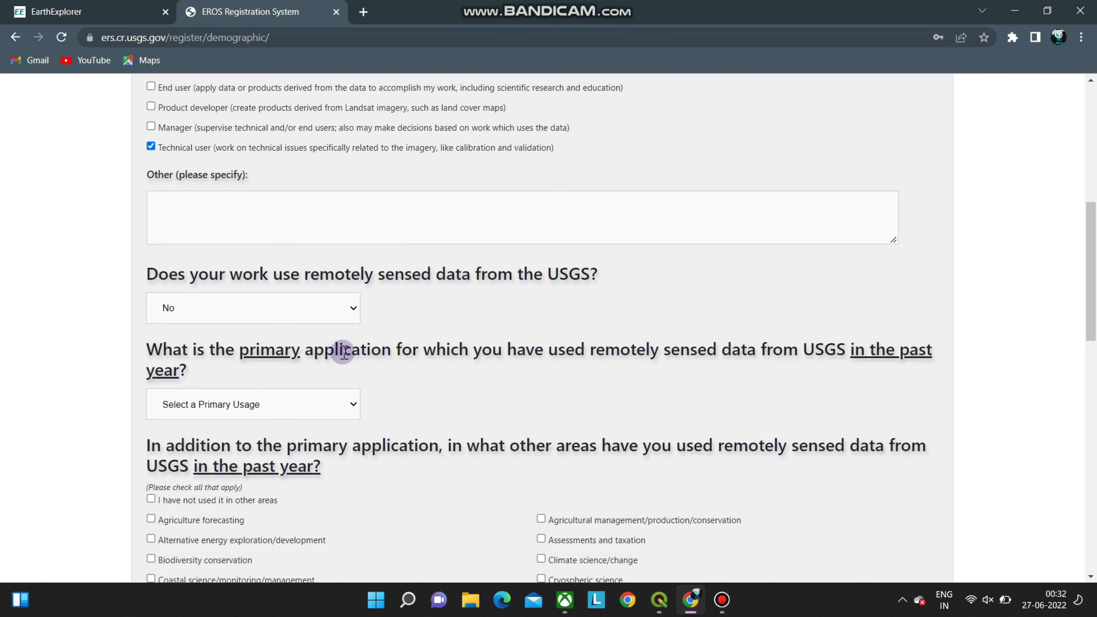
pyautogui.click(316, 313)
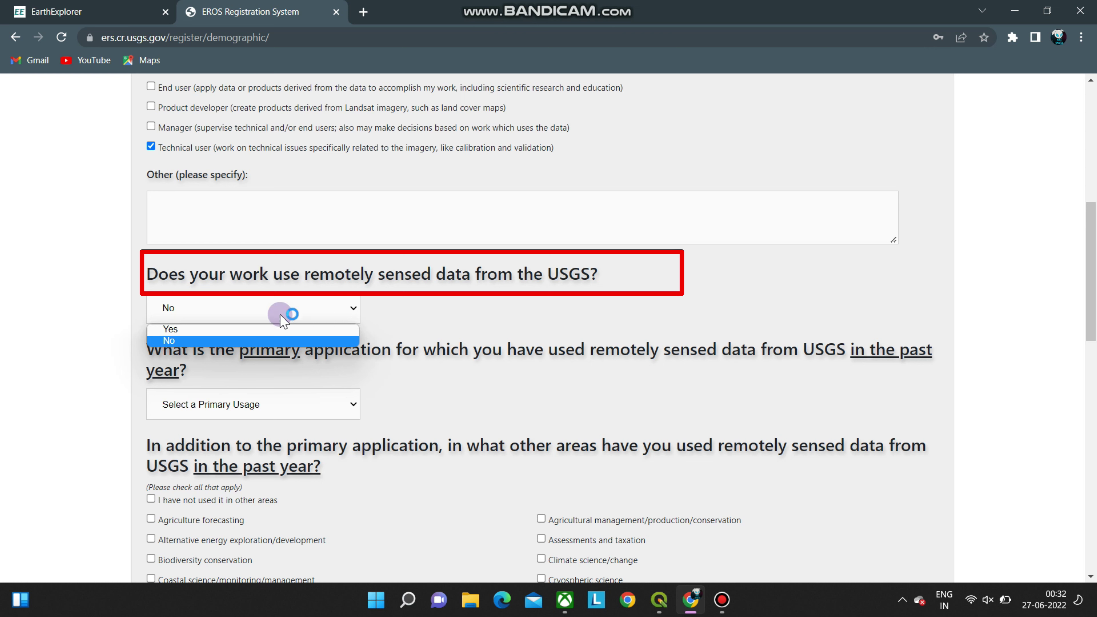
pyautogui.click(270, 324)
pyautogui.click(275, 311)
pyautogui.click(257, 328)
# Step: Set the Operational Work Percentage to 83%
pyautogui.scroll(-1, 415, 317)
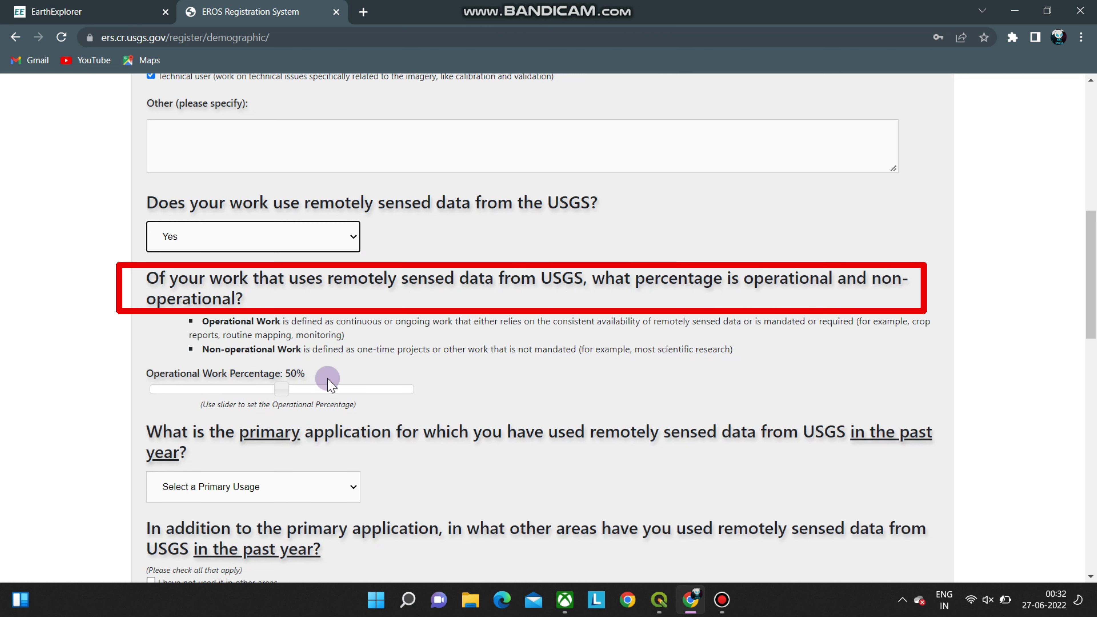
pyautogui.moveTo(279, 391)
pyautogui.mouseDown()
pyautogui.moveTo(406, 388)
pyautogui.moveTo(374, 400)
pyautogui.mouseUp()
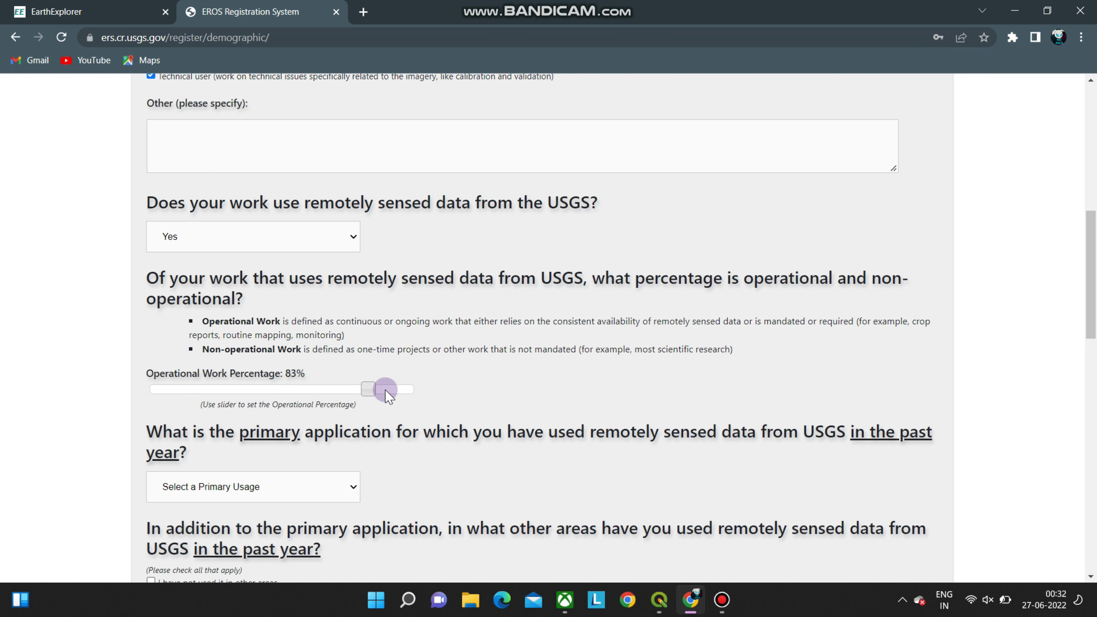
pyautogui.scroll(-3, 387, 394)
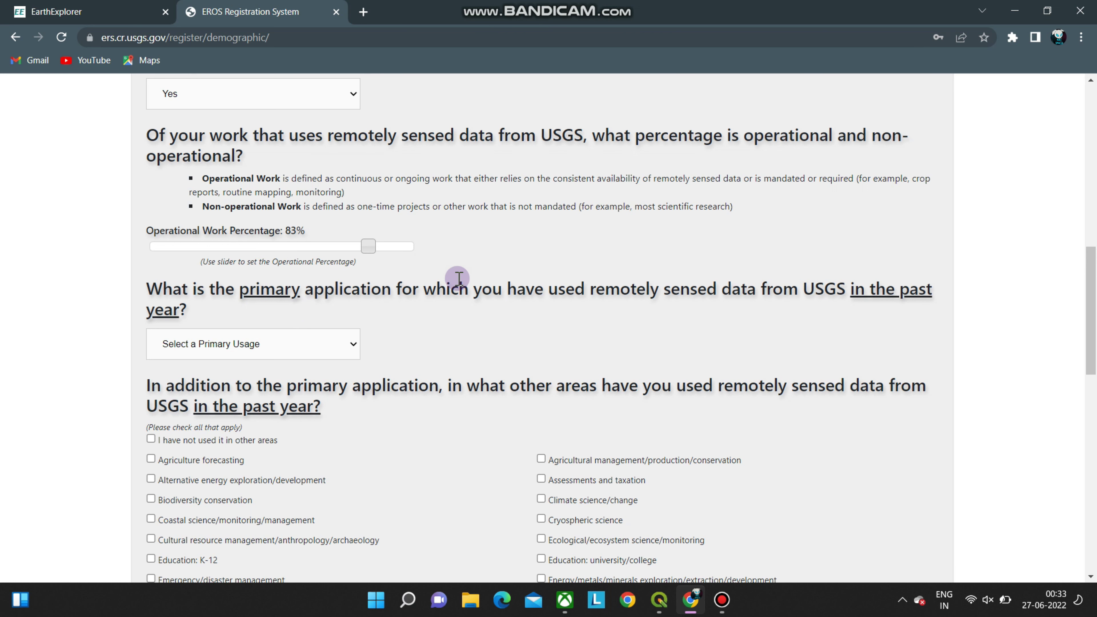
# Step: Set the primary application of USGS remotely sensed data in the past year to Climate science/change
pyautogui.click(299, 345)
pyautogui.scroll(-1, 259, 298)
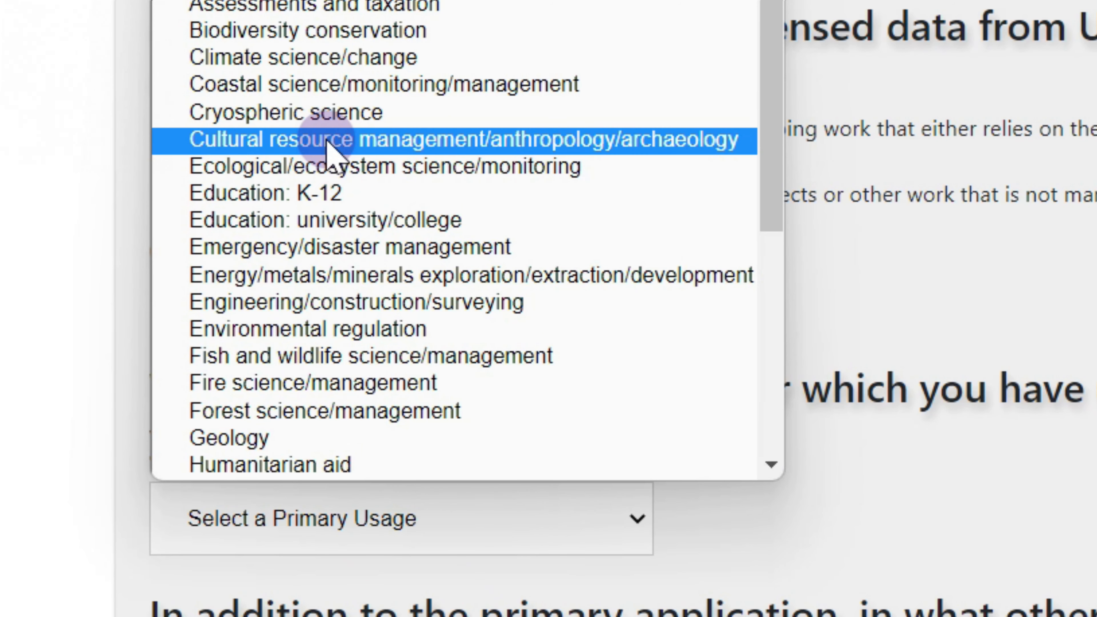
pyautogui.click(311, 58)
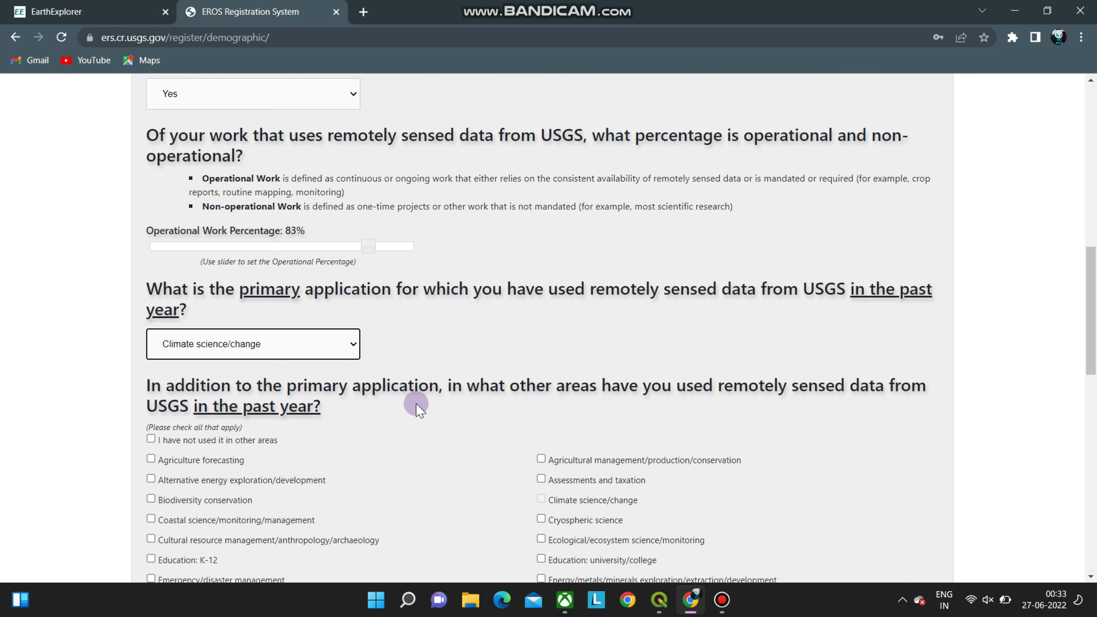
# Step: Mark Ecological/ecosystem science/monitoring, Public health, Defense/national security, Land use/land cover change, and Urban planning and development as other areas of use
pyautogui.scroll(-3, 426, 421)
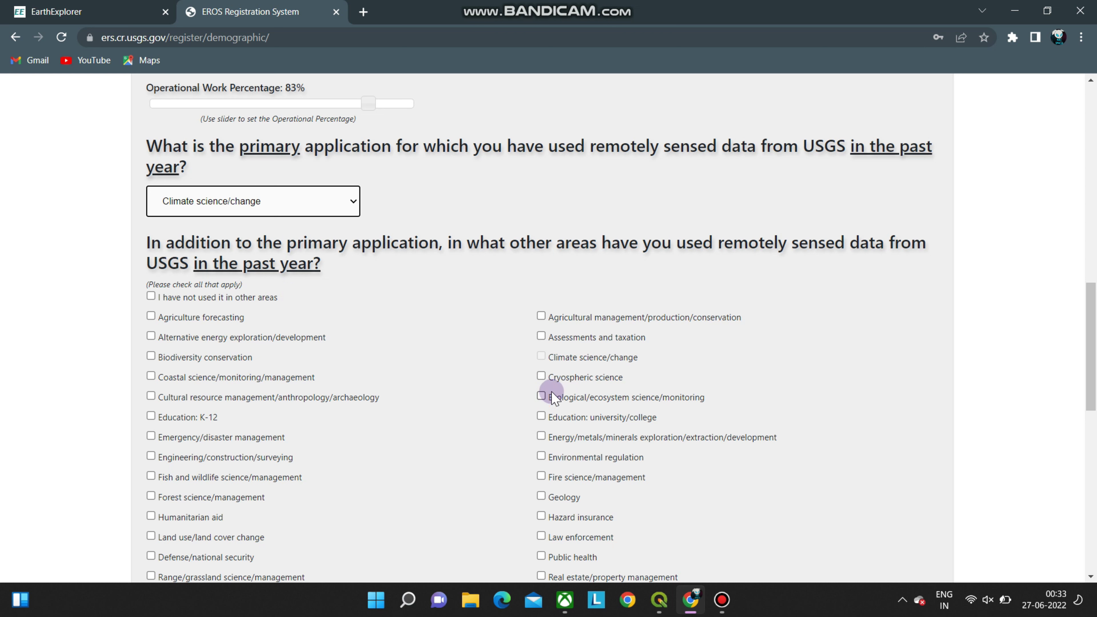
pyautogui.click(542, 398)
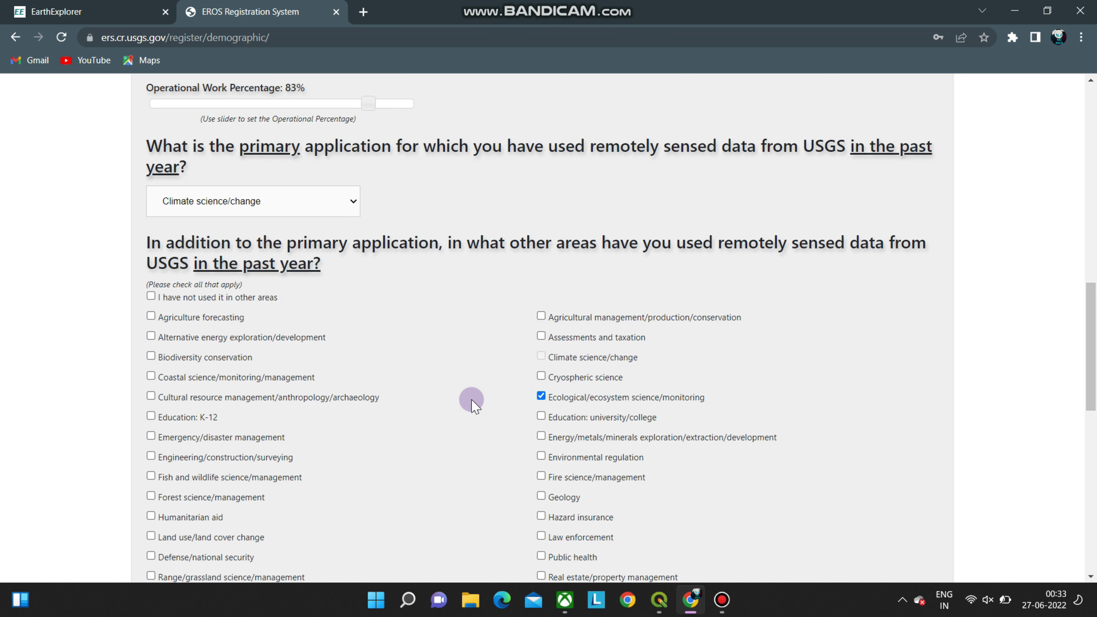
pyautogui.scroll(-3, 467, 396)
pyautogui.click(541, 413)
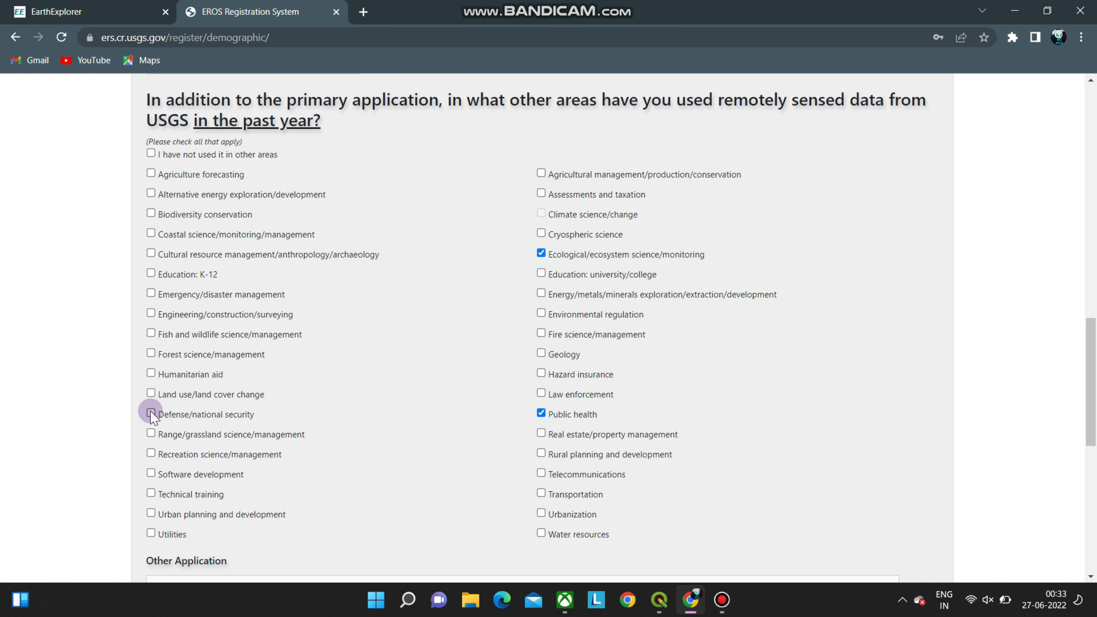
pyautogui.click(151, 393)
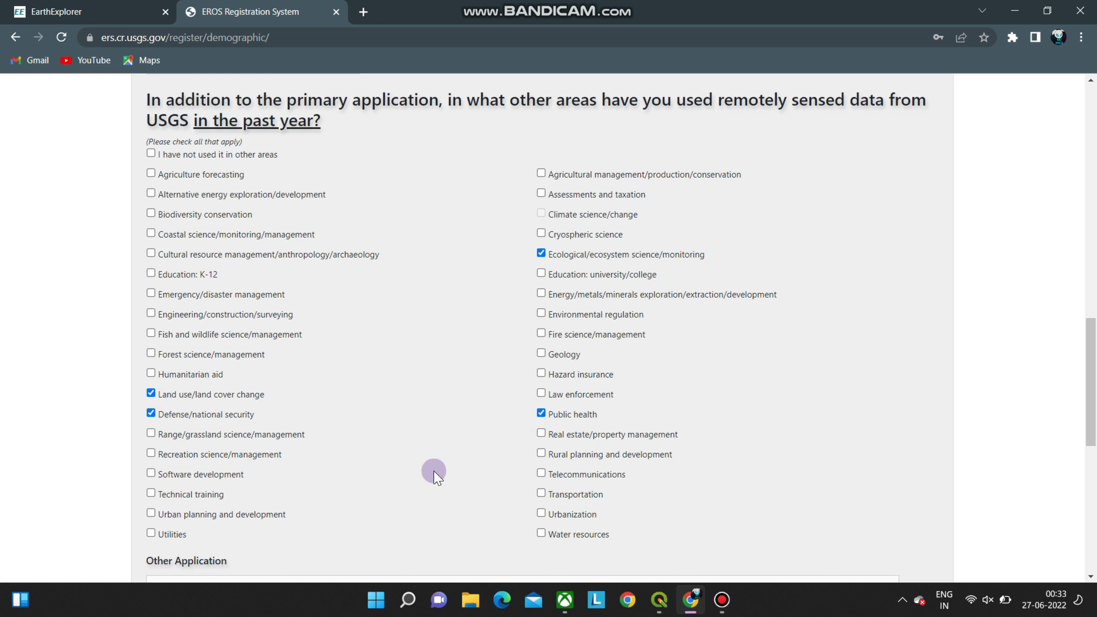
pyautogui.click(151, 514)
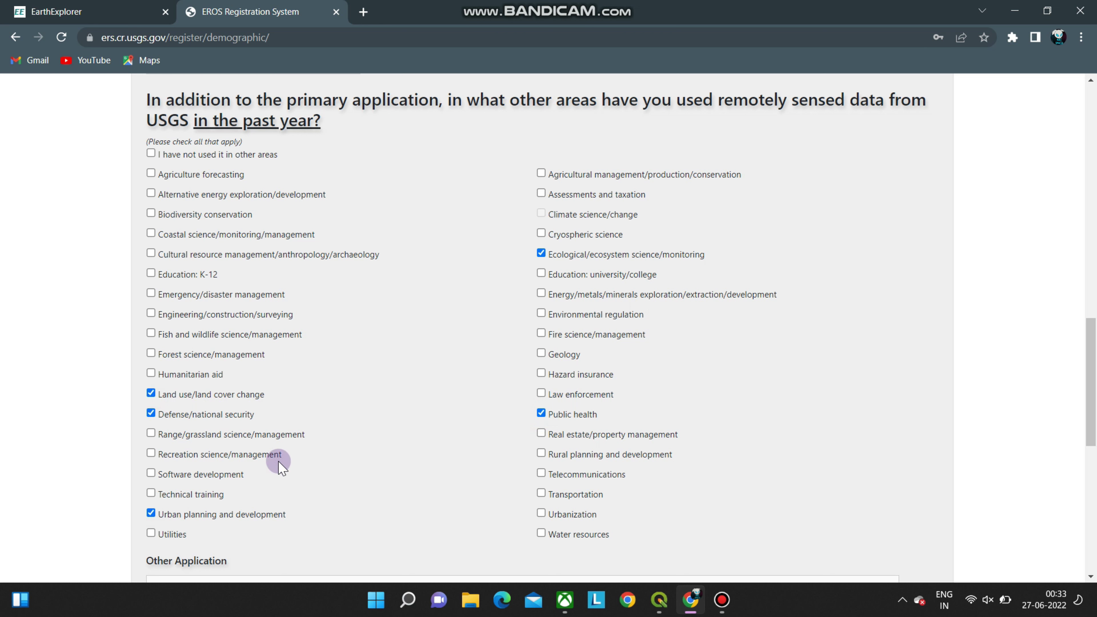
# Step: Answer All of the data for how much USGS data will be distributed to others over the next year
pyautogui.scroll(-5, 472, 370)
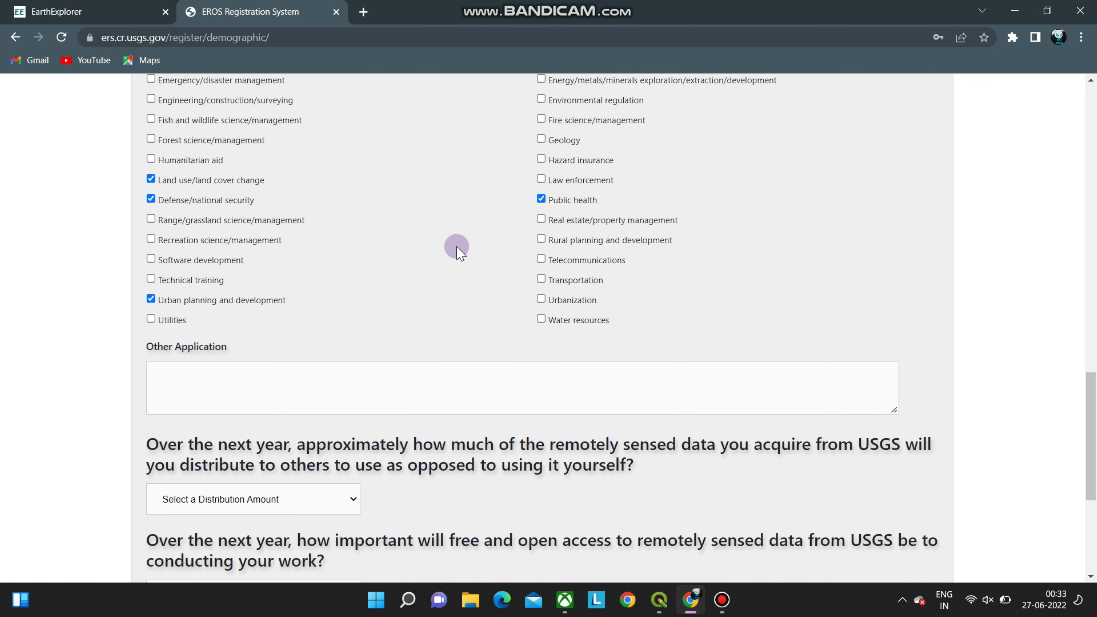
pyautogui.scroll(-3, 134, 254)
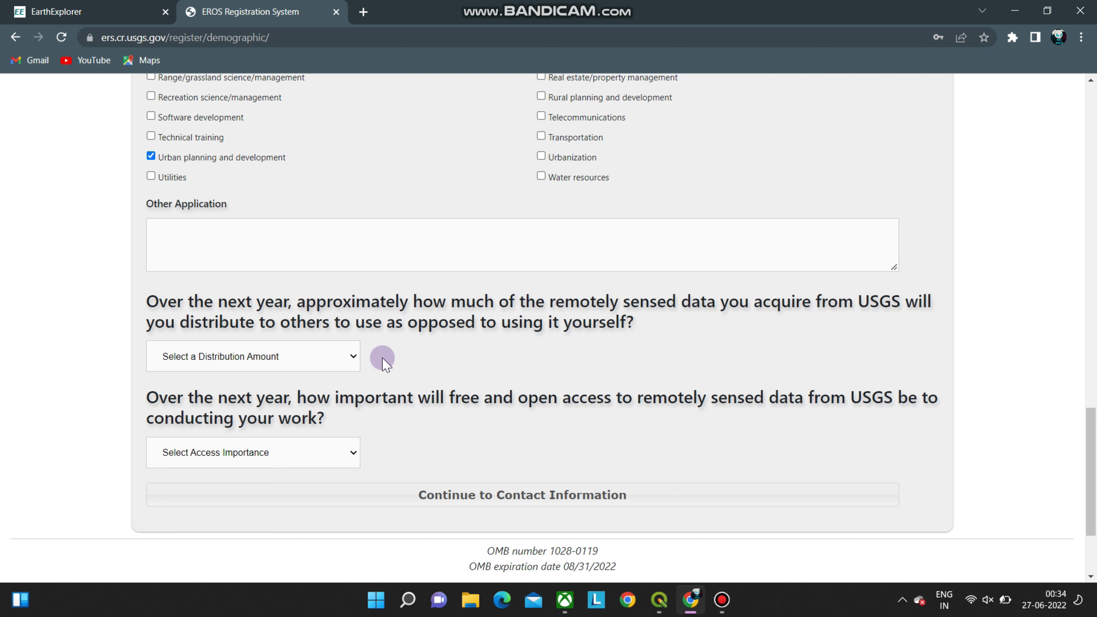
pyautogui.click(327, 352)
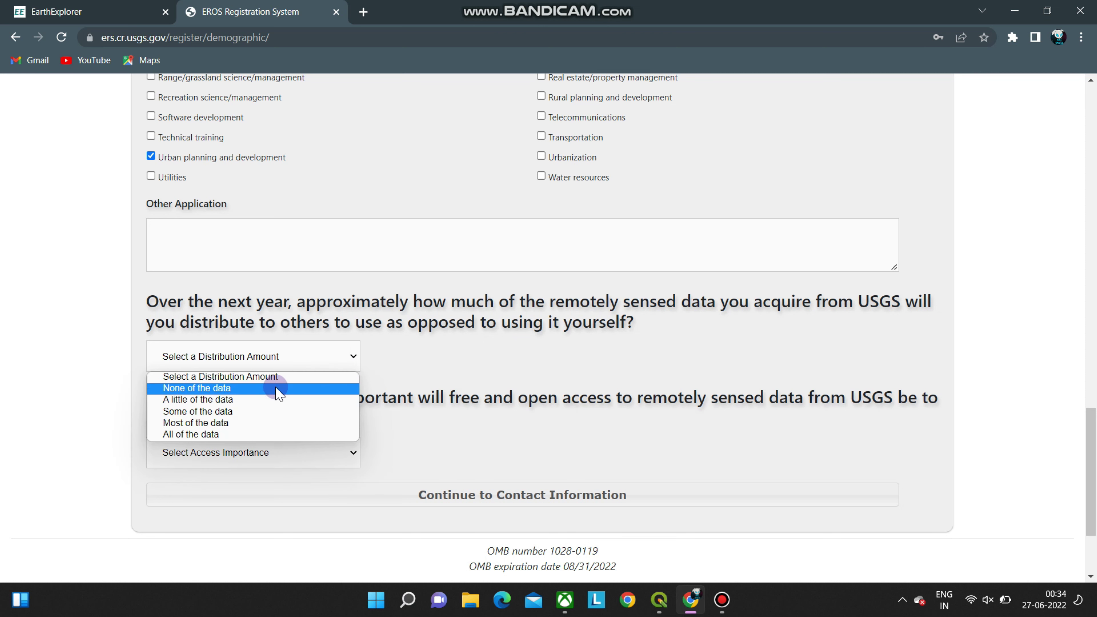
pyautogui.click(225, 434)
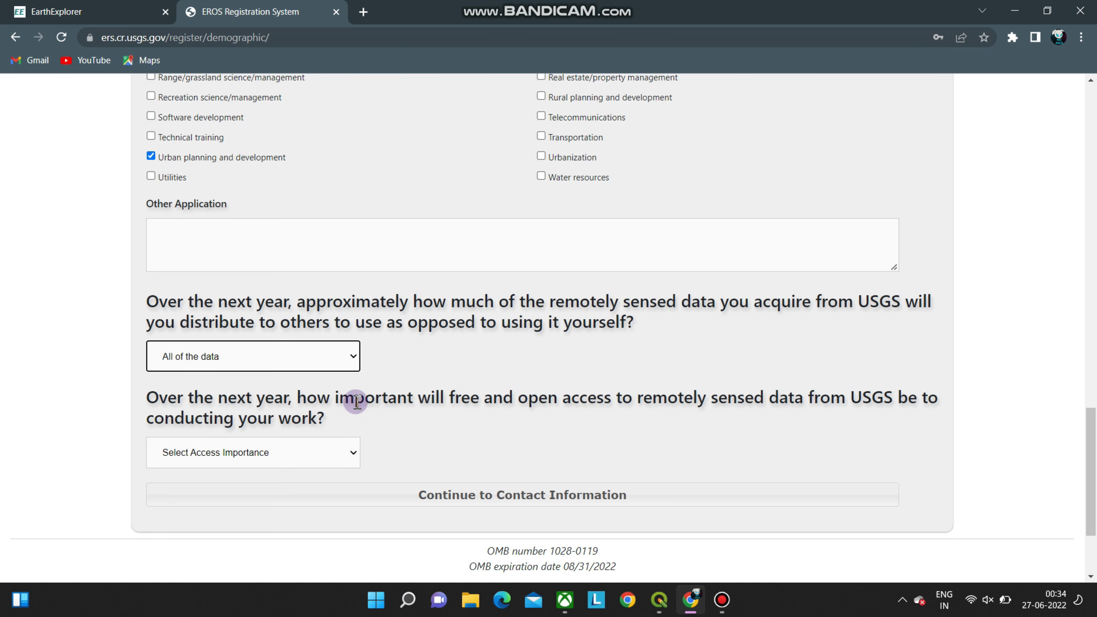
# Step: Rate free and open access to USGS data as Very Important and continue to the contact information
pyautogui.scroll(-2, 348, 400)
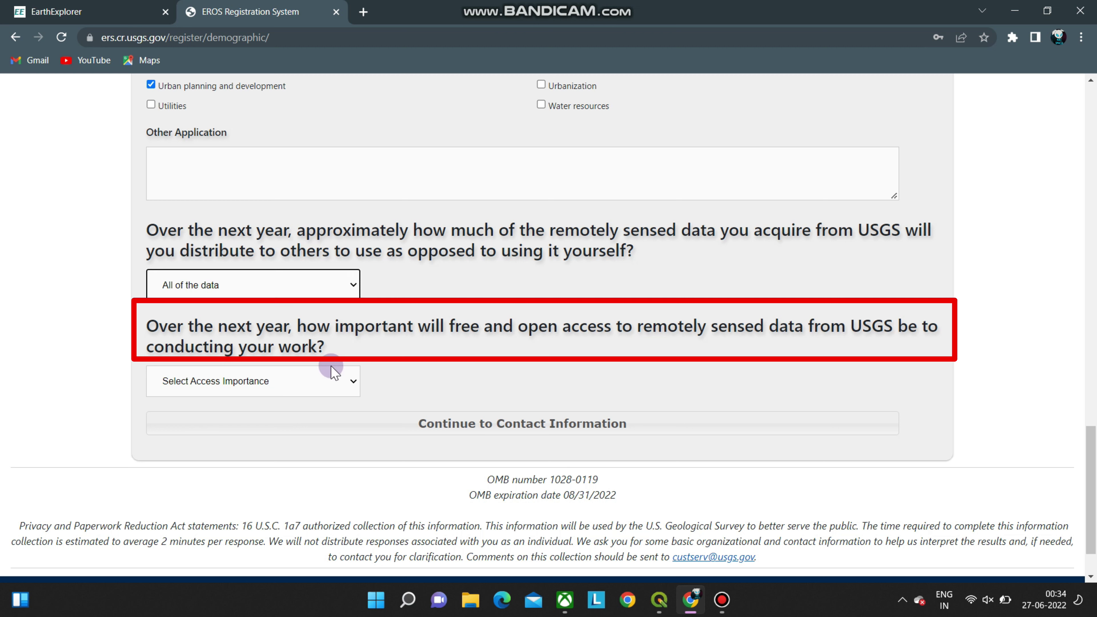
pyautogui.click(308, 380)
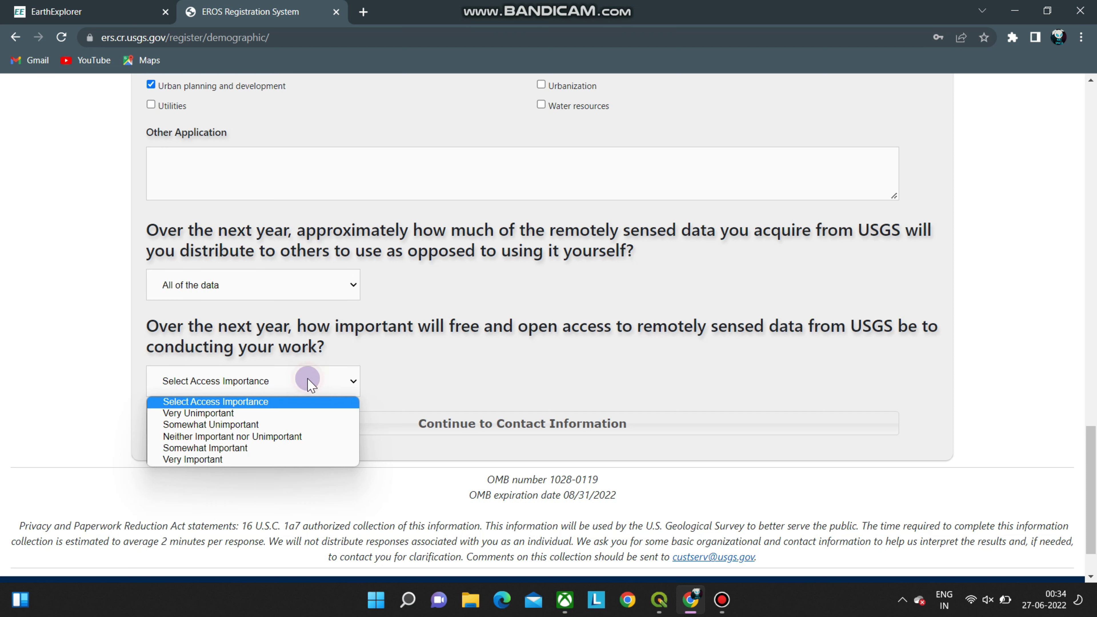
pyautogui.click(236, 461)
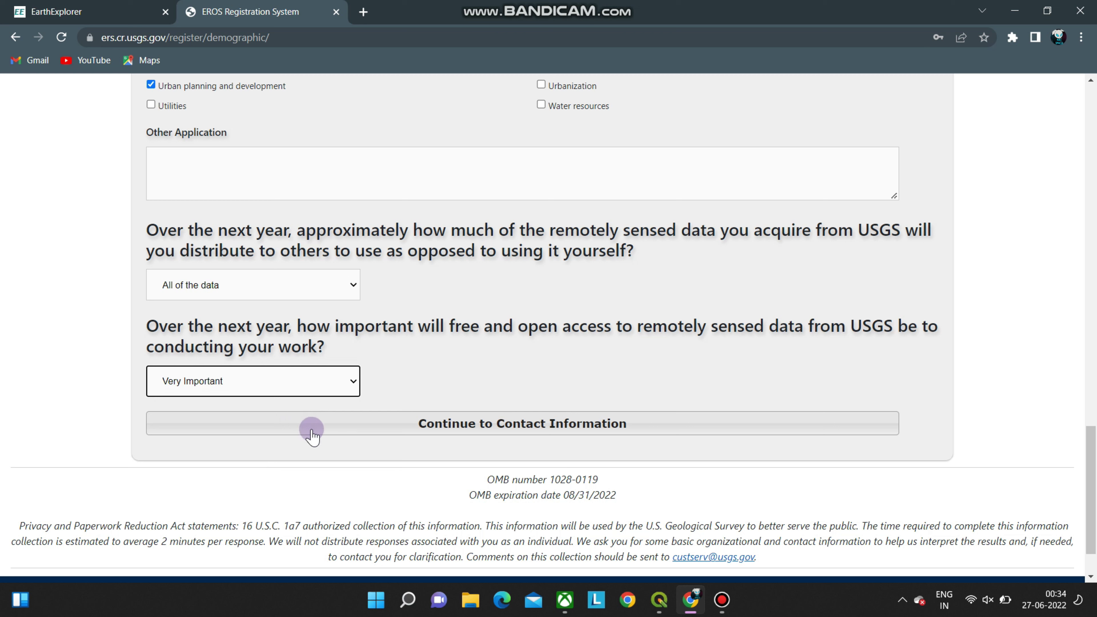
pyautogui.click(357, 400)
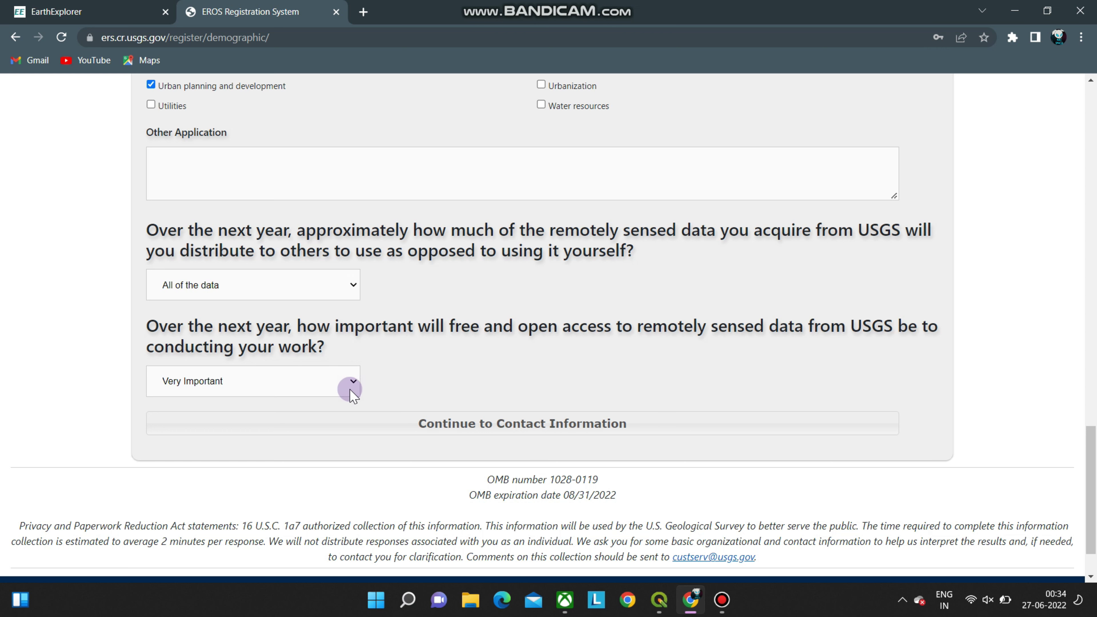
pyautogui.click(358, 422)
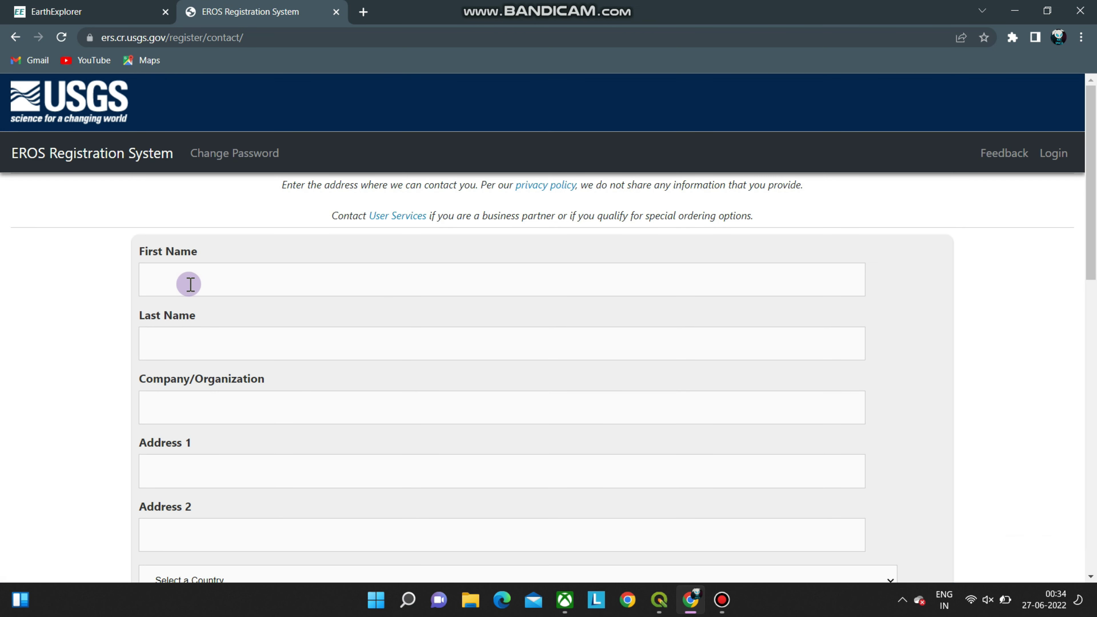
# Step: Fill in the first and last name on the contact form and go on to the Company/Organization entry
pyautogui.click(186, 284)
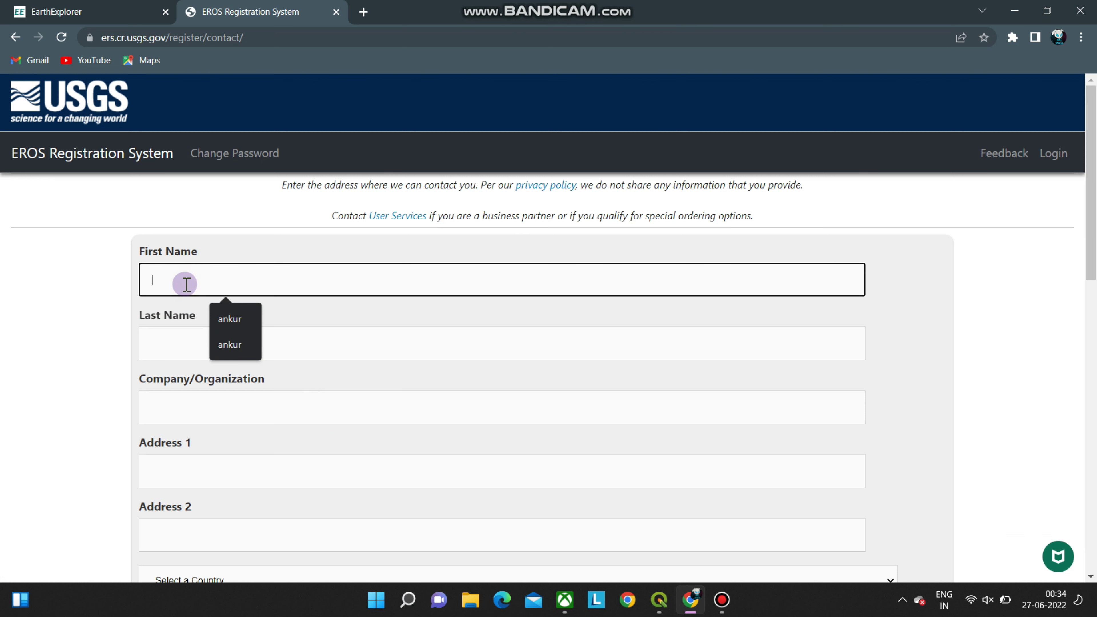
pyautogui.write('RAW2')
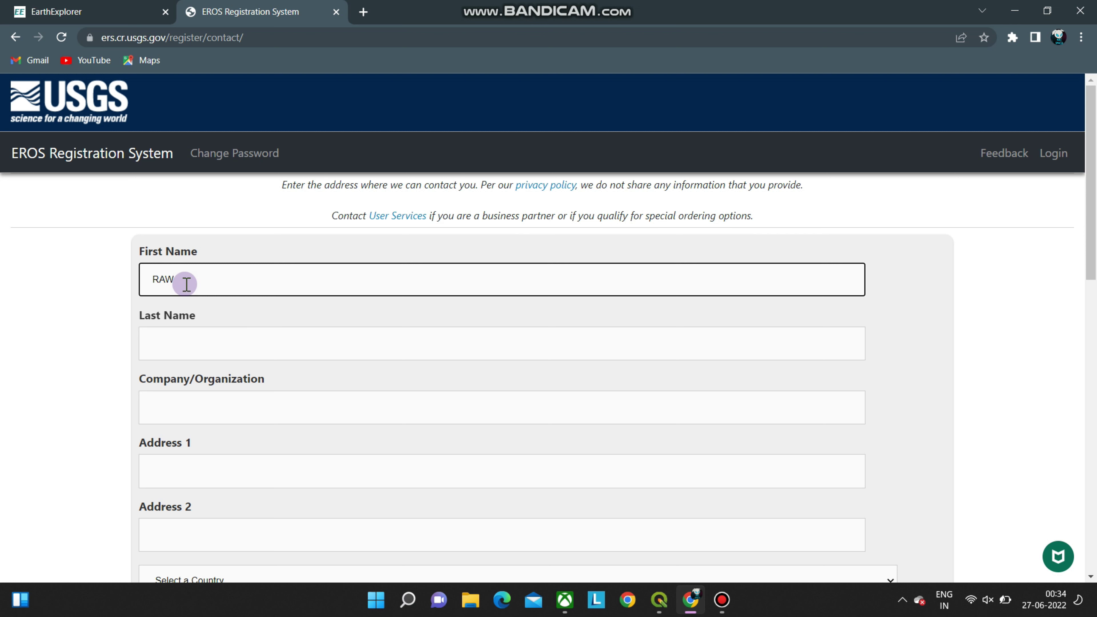
pyautogui.click(167, 344)
pyautogui.write('SPAWN')
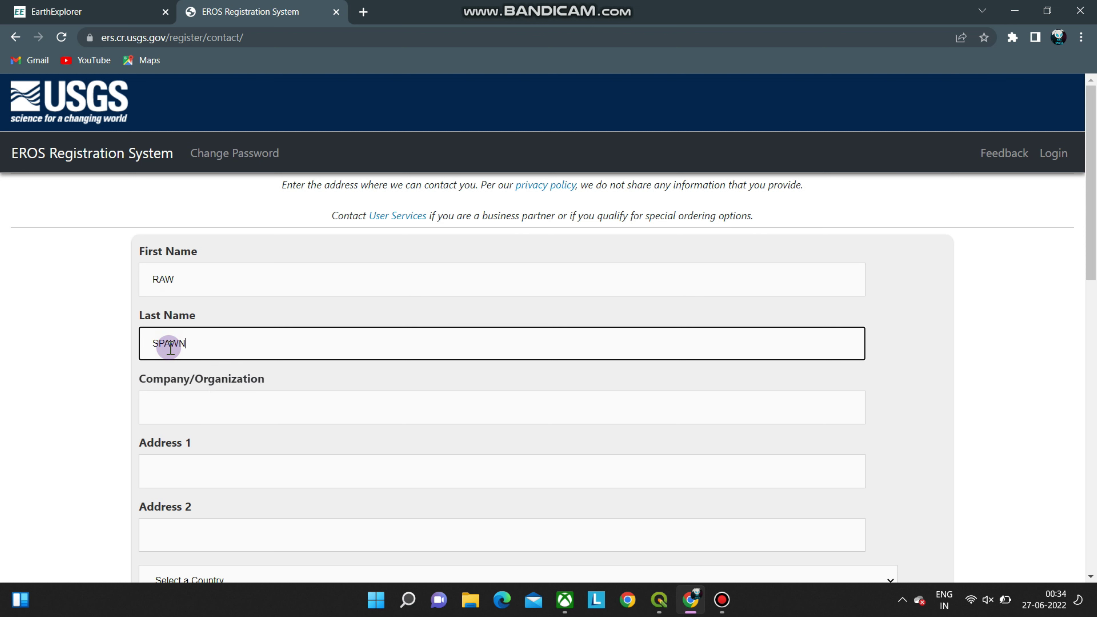
pyautogui.click(206, 408)
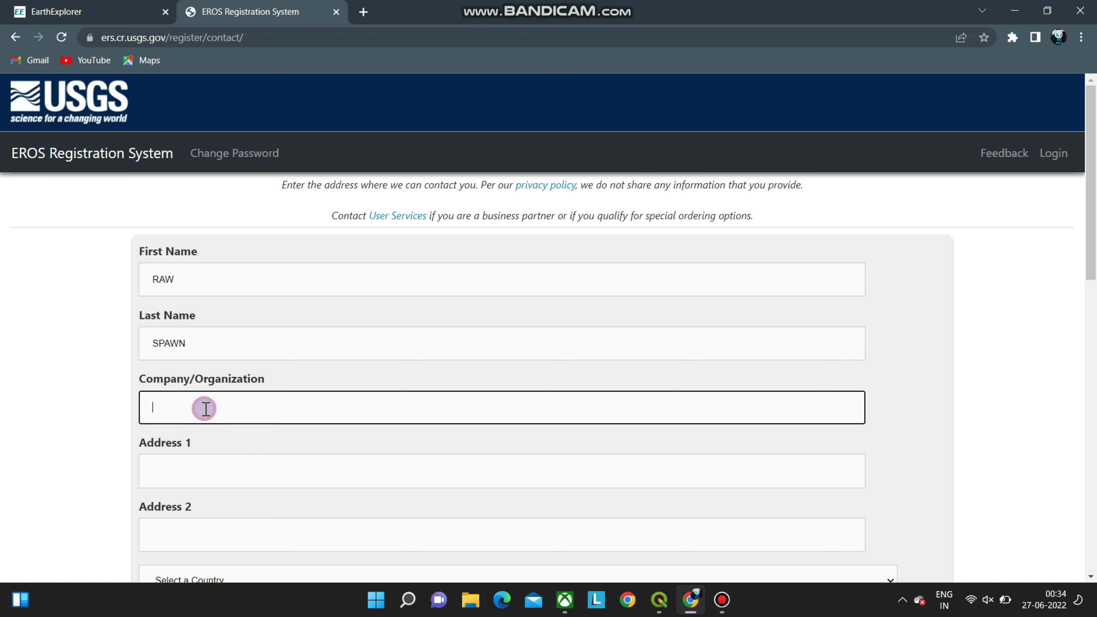